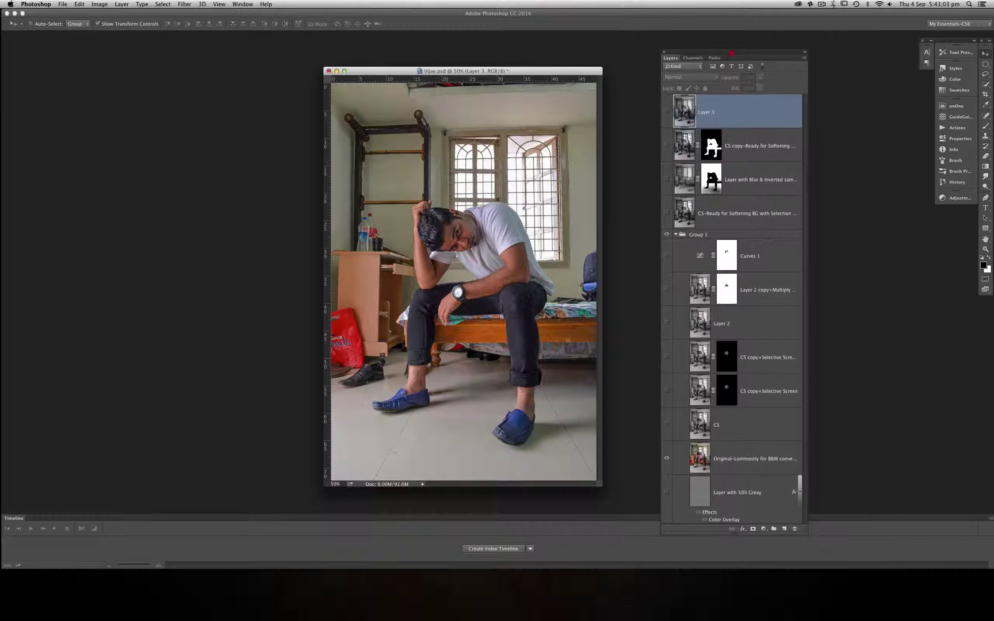
Step: Close the Camera Raw screenshot and reposition the Color Overlay screenshot window in the workspace
drag(731, 53, 735, 51)
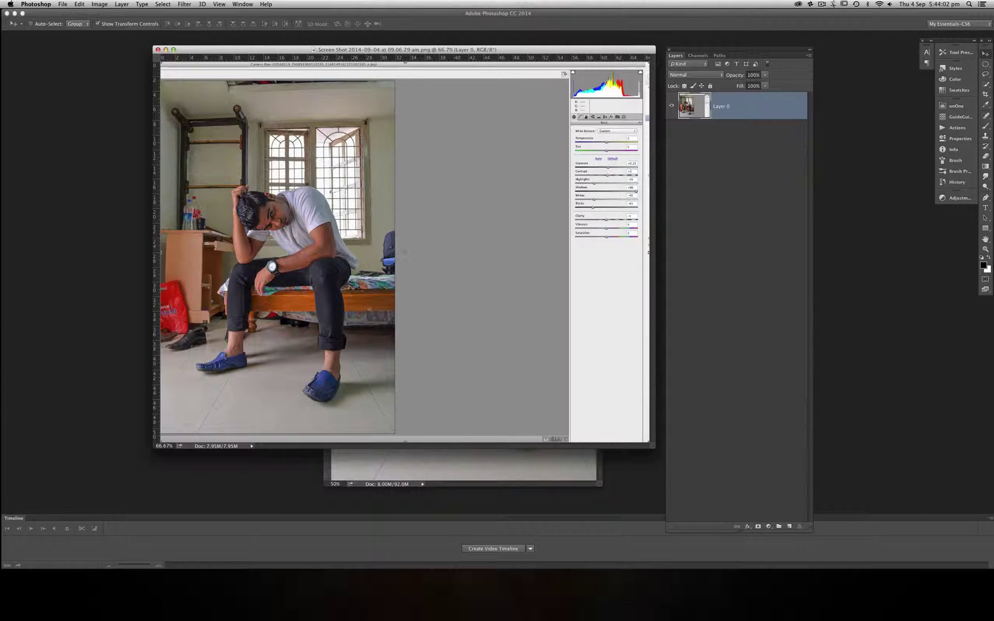
key(super+w)
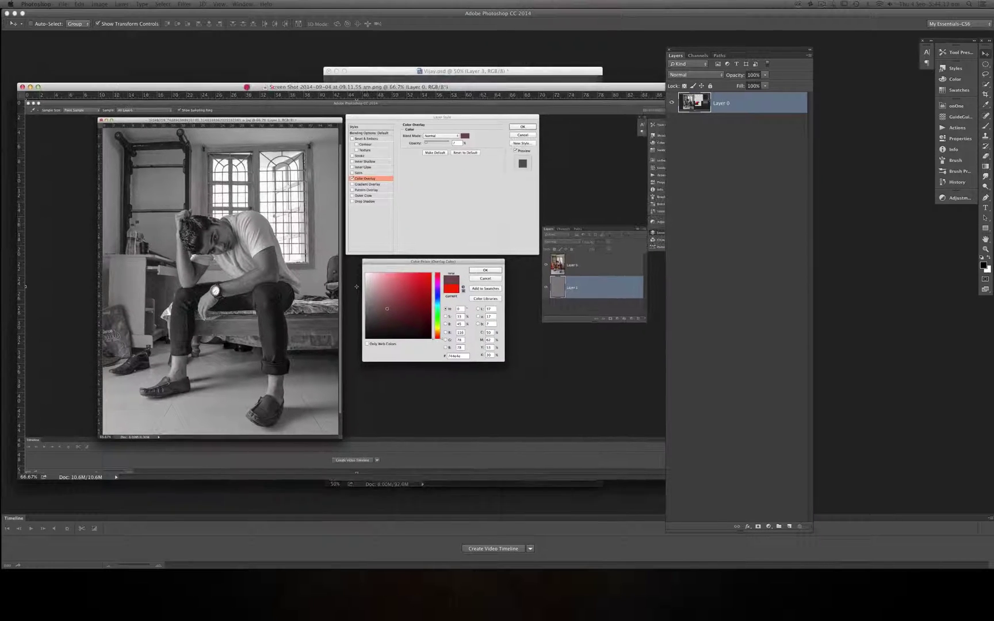
mouse_move(384, 75)
mouse_down()
mouse_move(301, 72)
mouse_move(310, 70)
mouse_up()
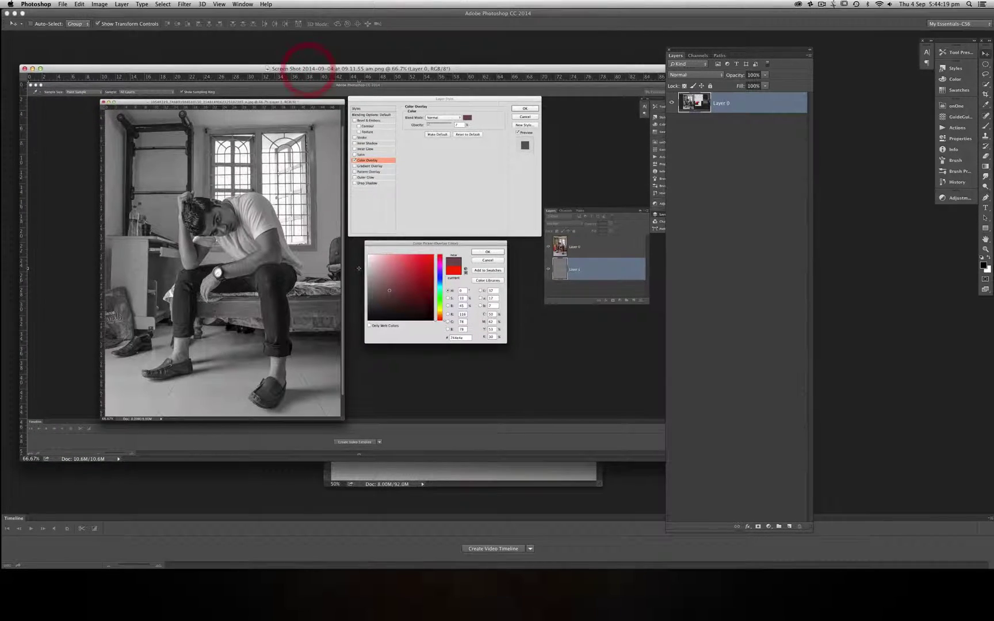
drag(470, 68, 523, 130)
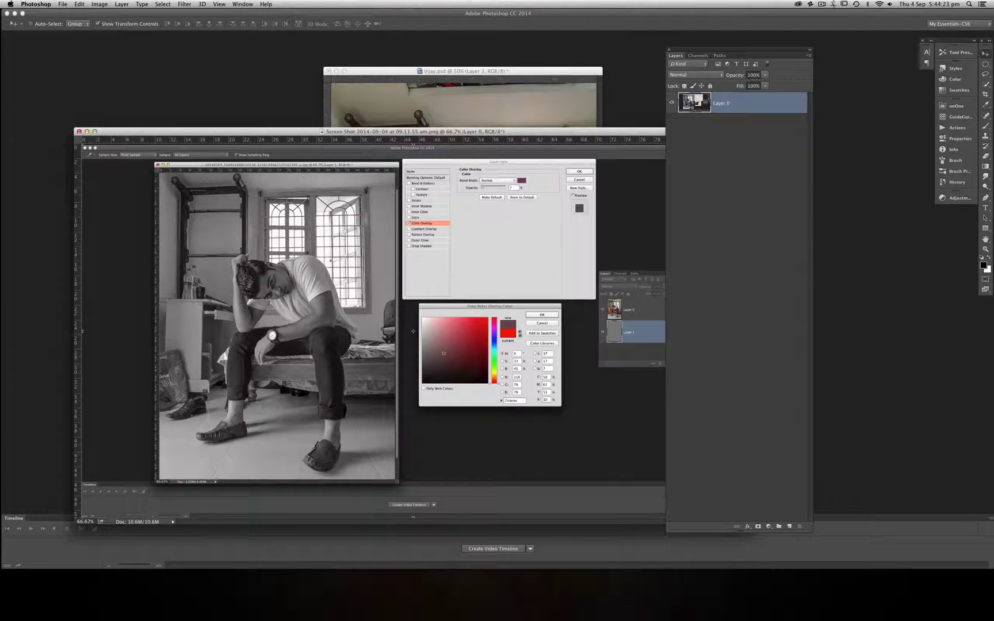
Step: Select the 50% gray layer in the photo document and arrange the Color Overlay screenshot for side-by-side comparison
click(583, 70)
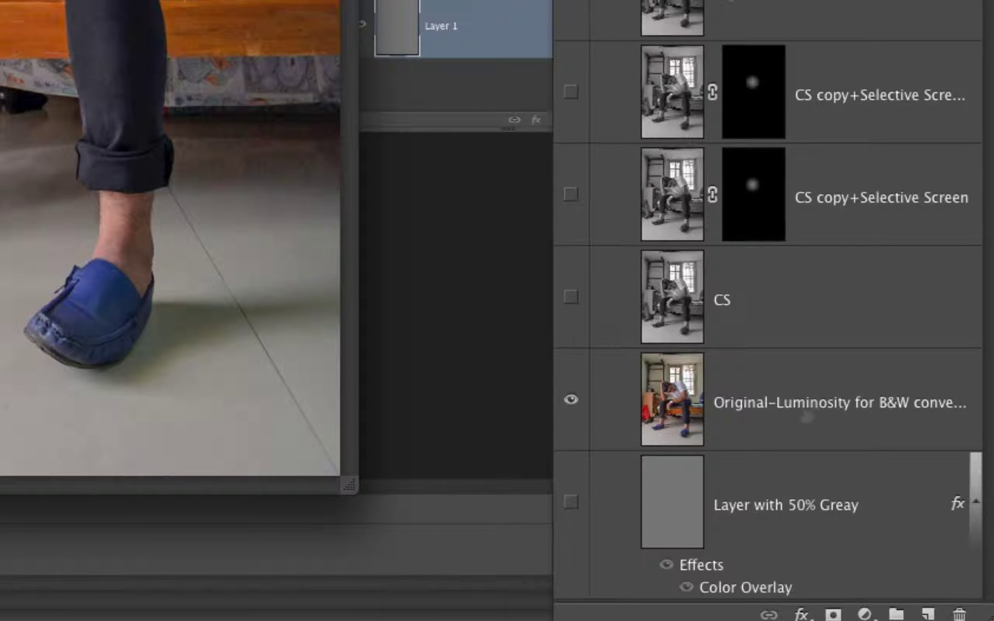
click(876, 492)
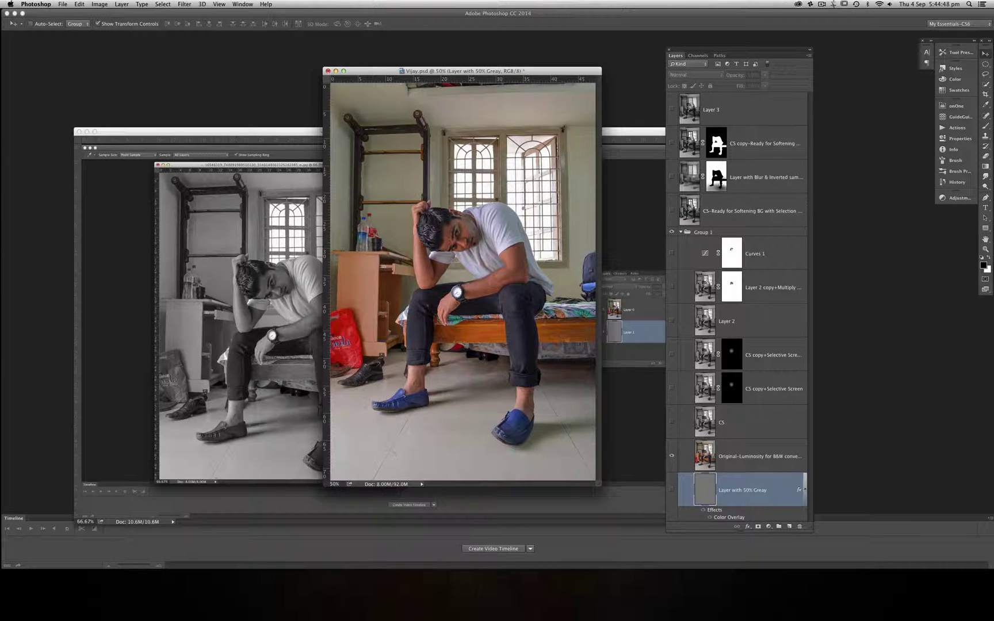
drag(177, 131, 126, 113)
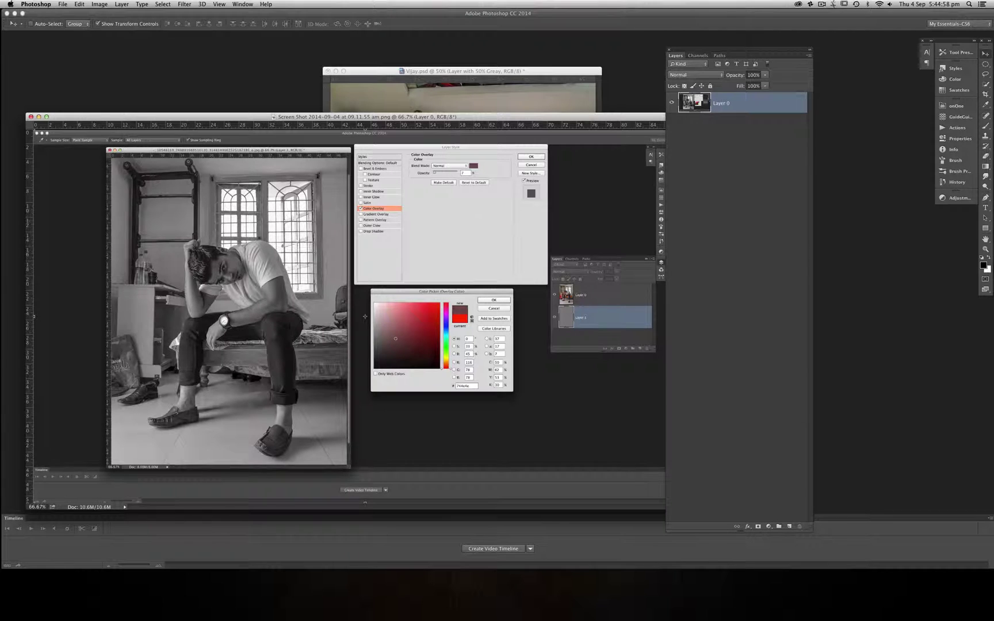
drag(490, 117, 542, 133)
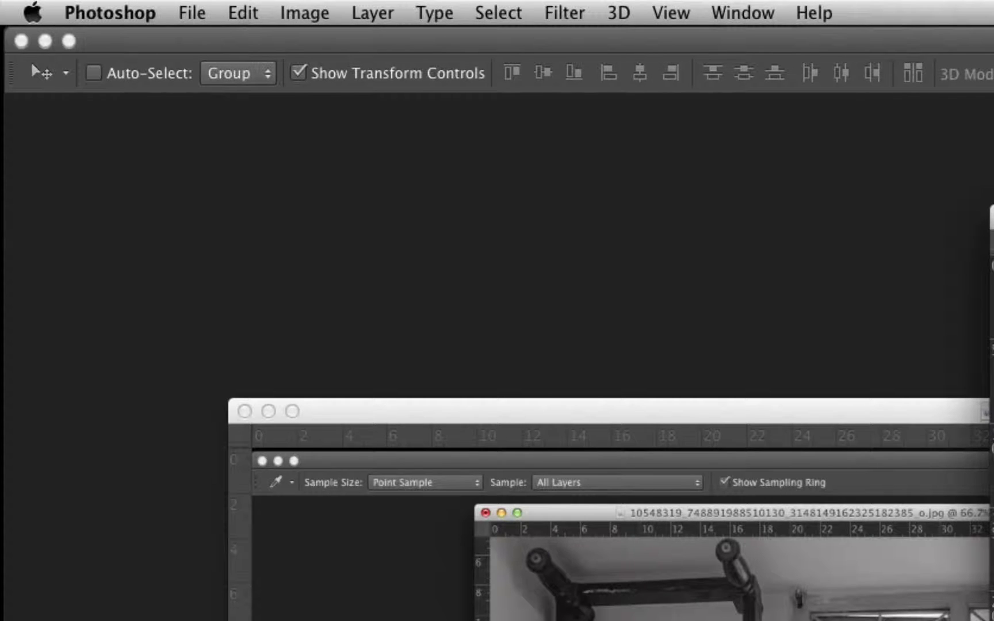
Step: Review the Fill command's content choices, including 50% Gray, and leave without filling
click(242, 13)
click(260, 368)
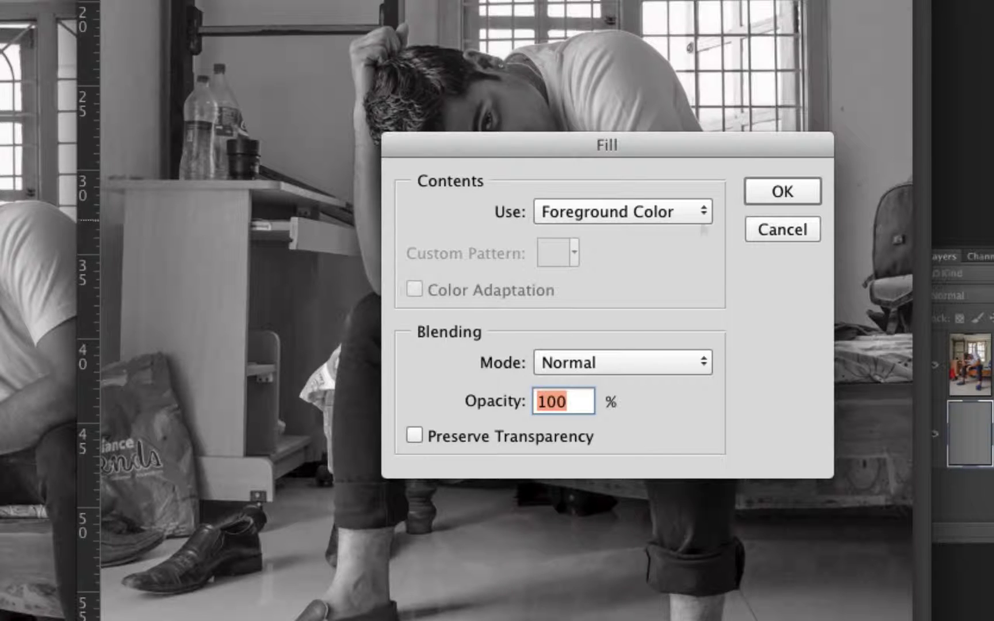
click(699, 212)
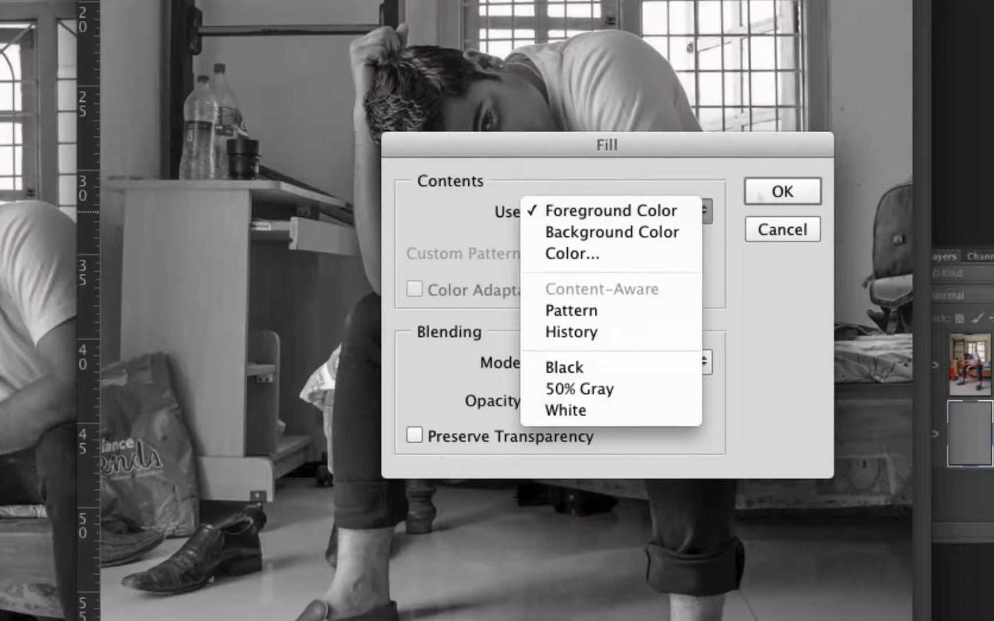
click(774, 236)
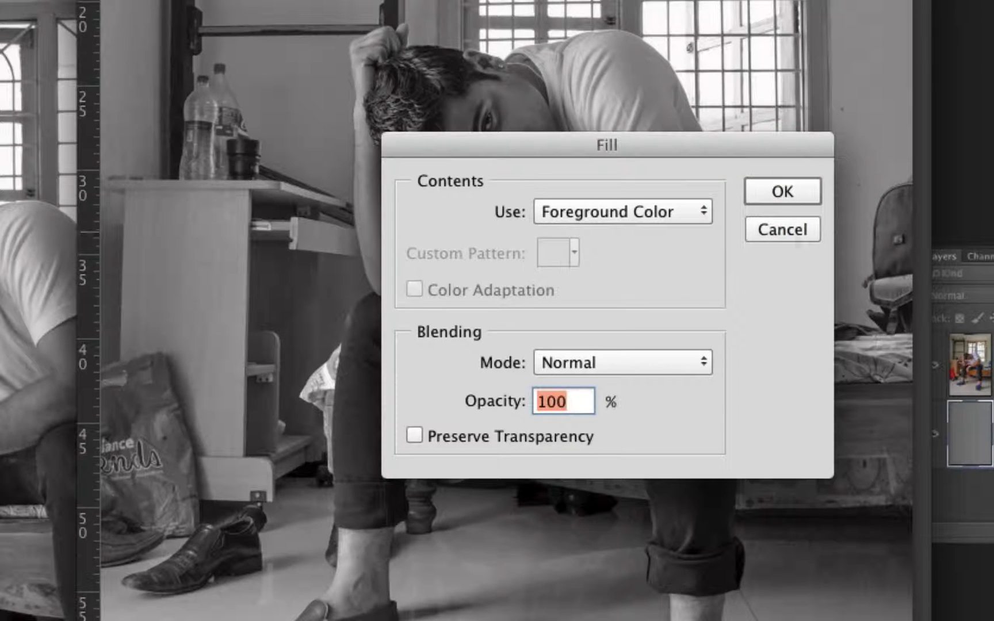
click(799, 233)
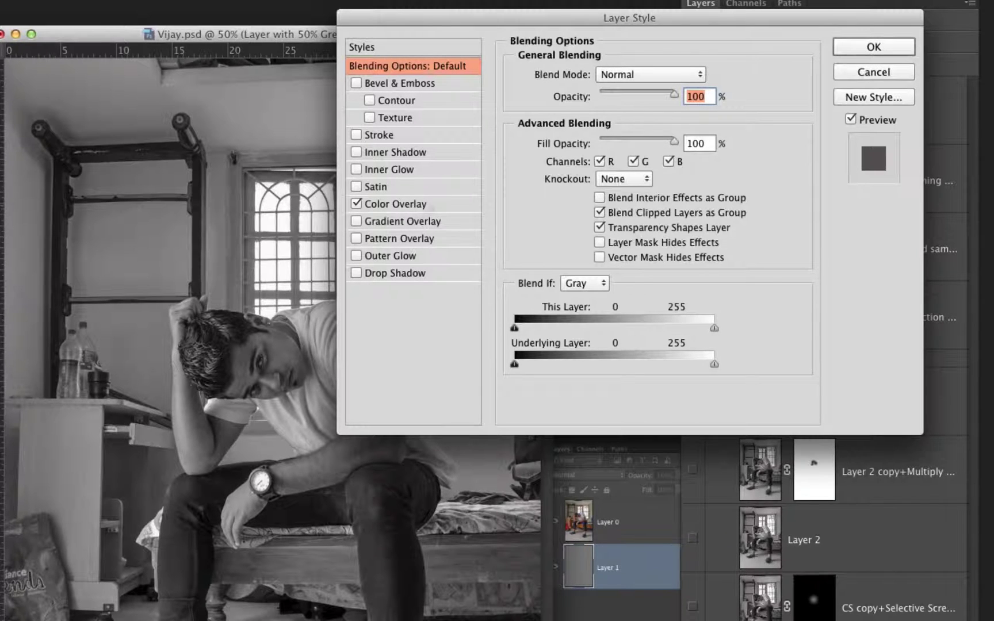
Step: Inspect the 50% gray layer's Color Overlay settings and overlay color, and leave without keeping any changes
click(442, 203)
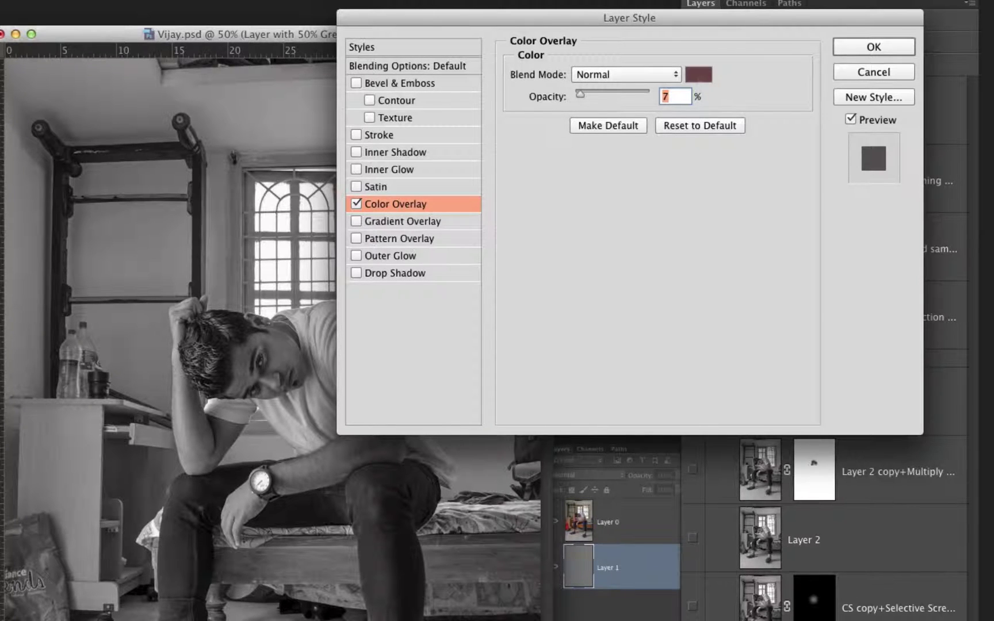
click(698, 78)
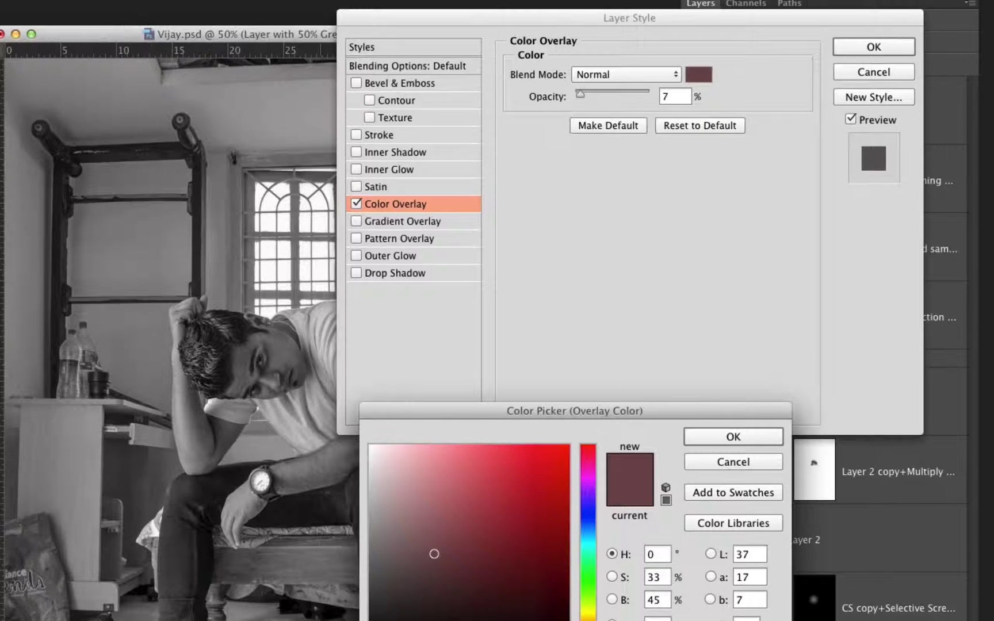
click(370, 617)
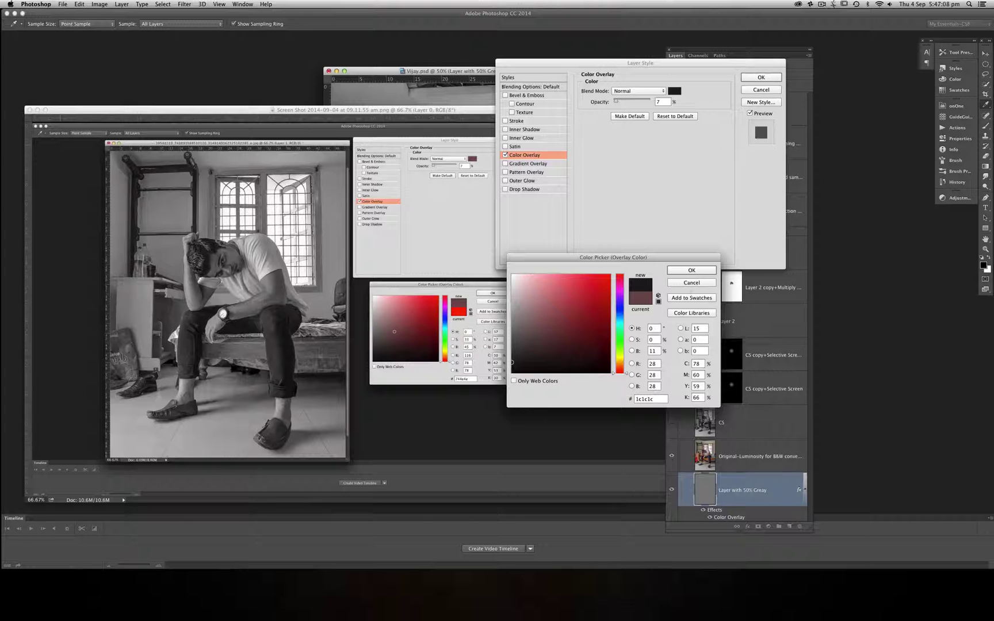
click(691, 282)
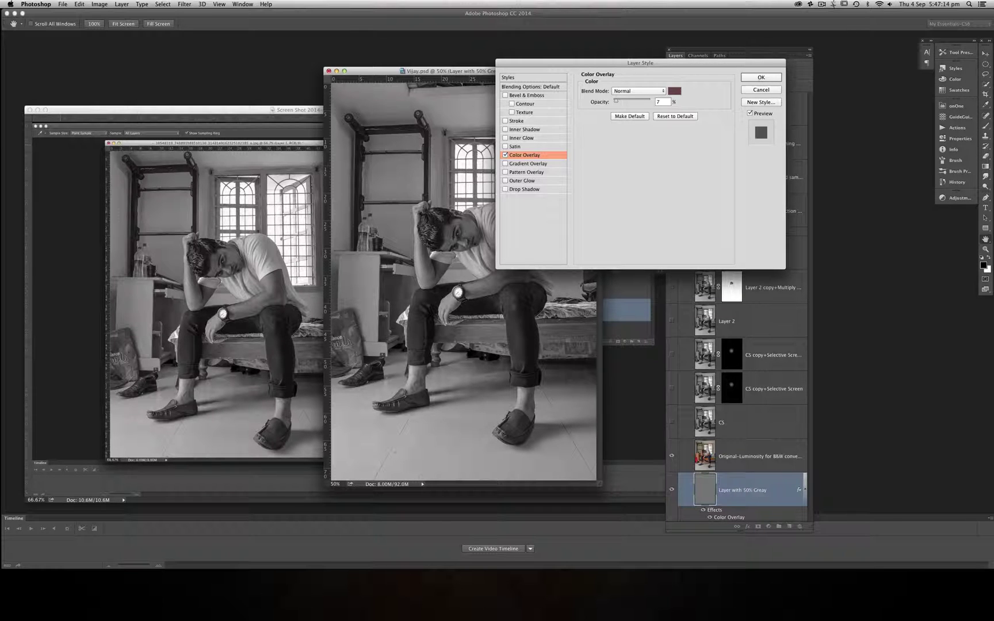
key(Escape)
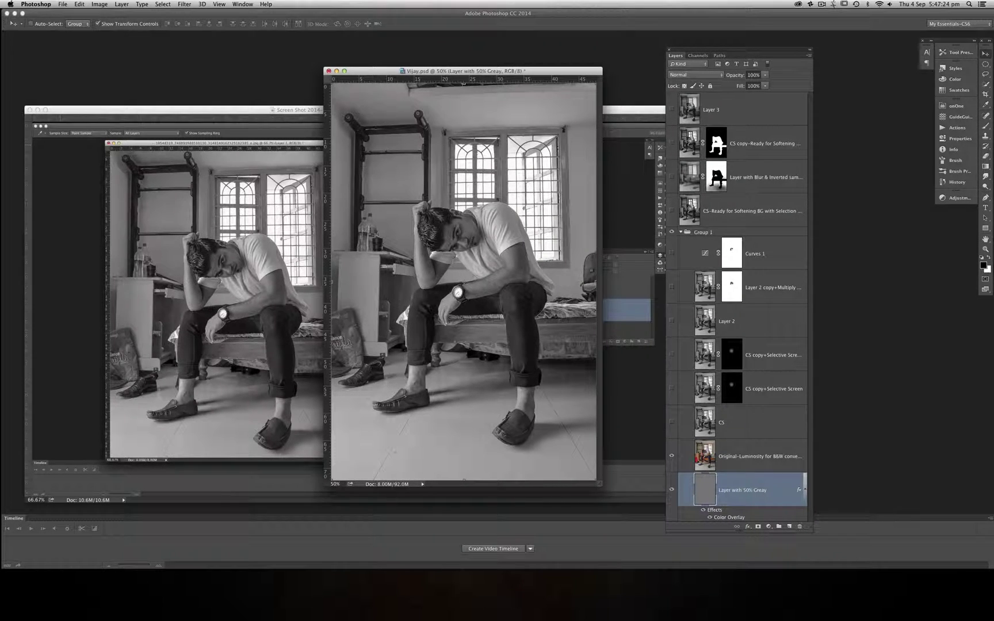
Step: Check the Original-Luminosity layer's blend mode, and show and select the CS copy+Selective Screen layer
click(732, 455)
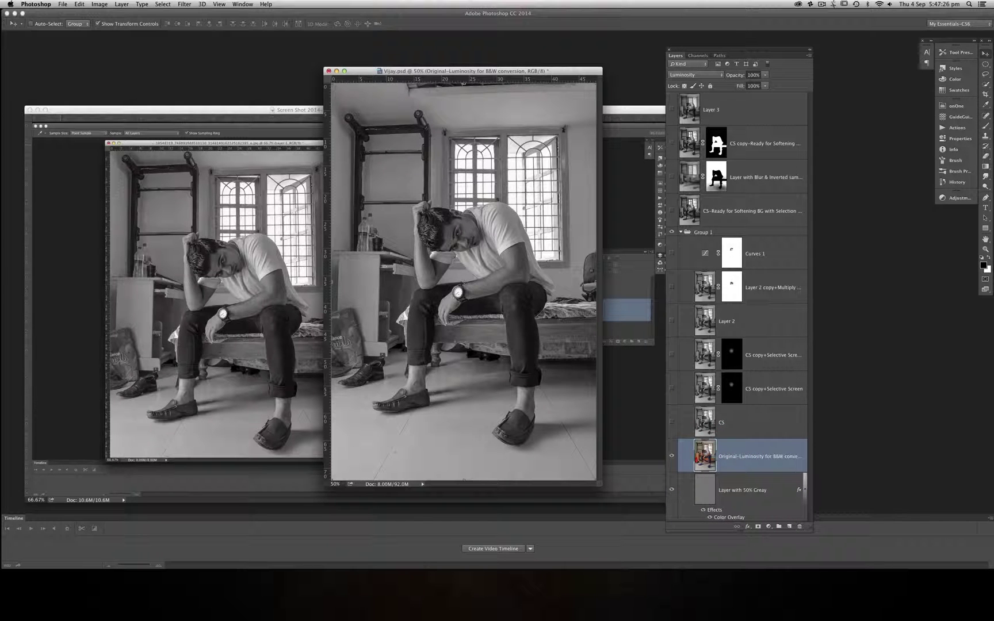
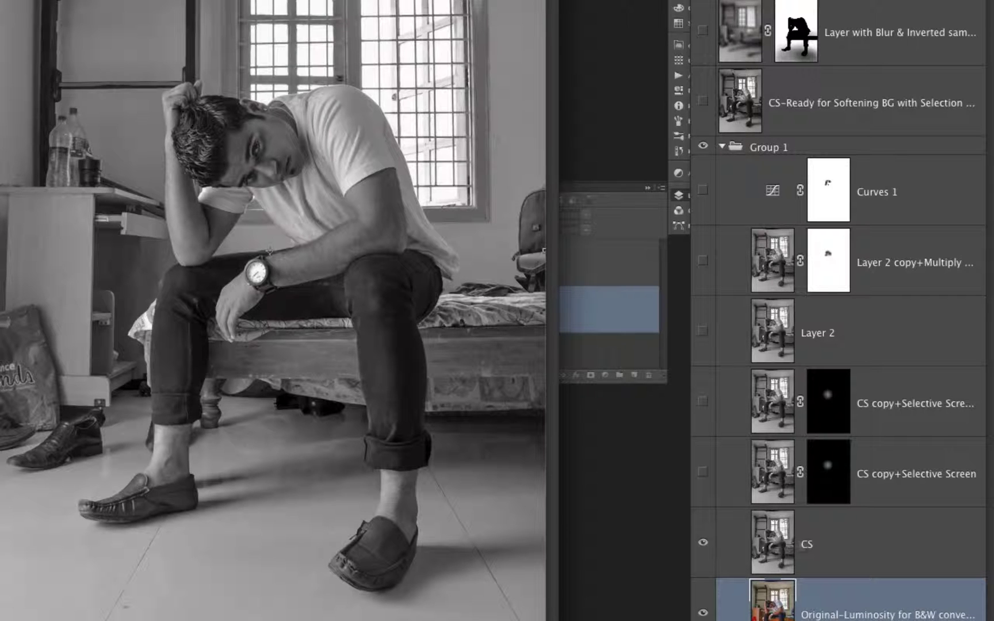
click(703, 472)
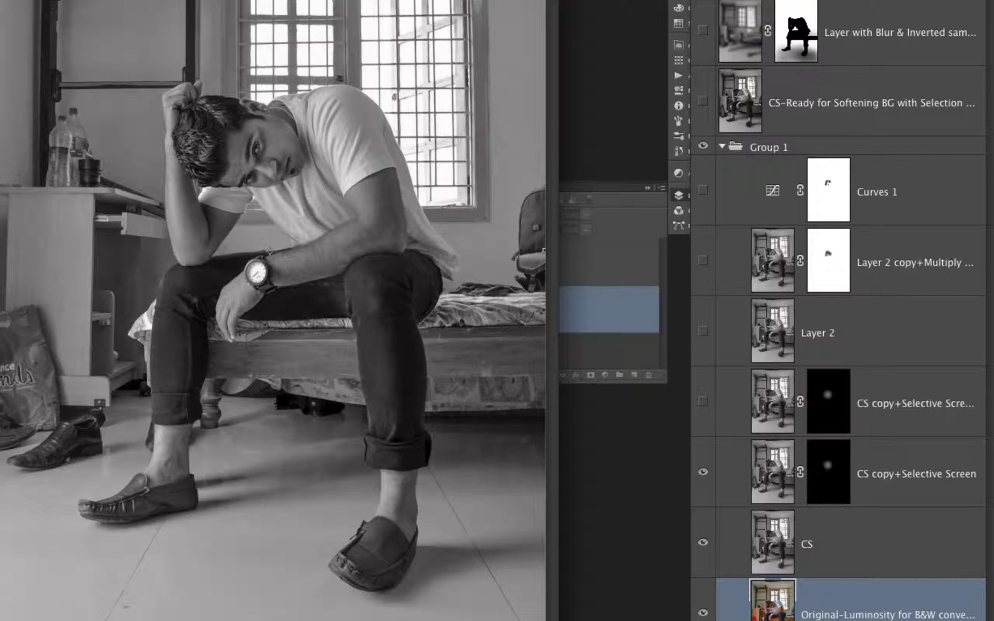
click(770, 469)
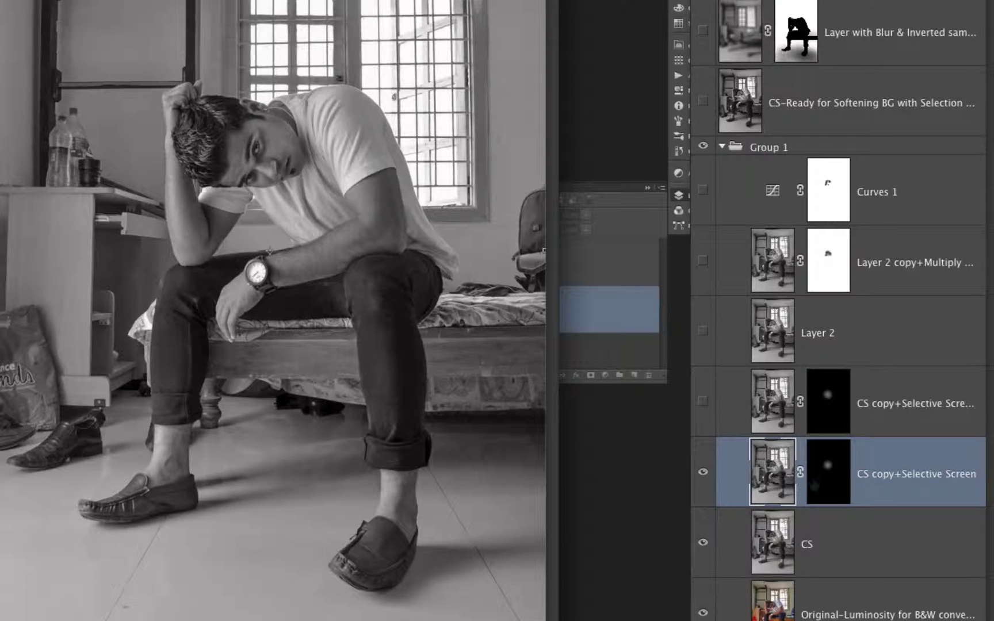
Step: Compare the CS copy+Selective Screen layer with its mask disabled and enabled, and inspect the mask
shift+click(828, 474)
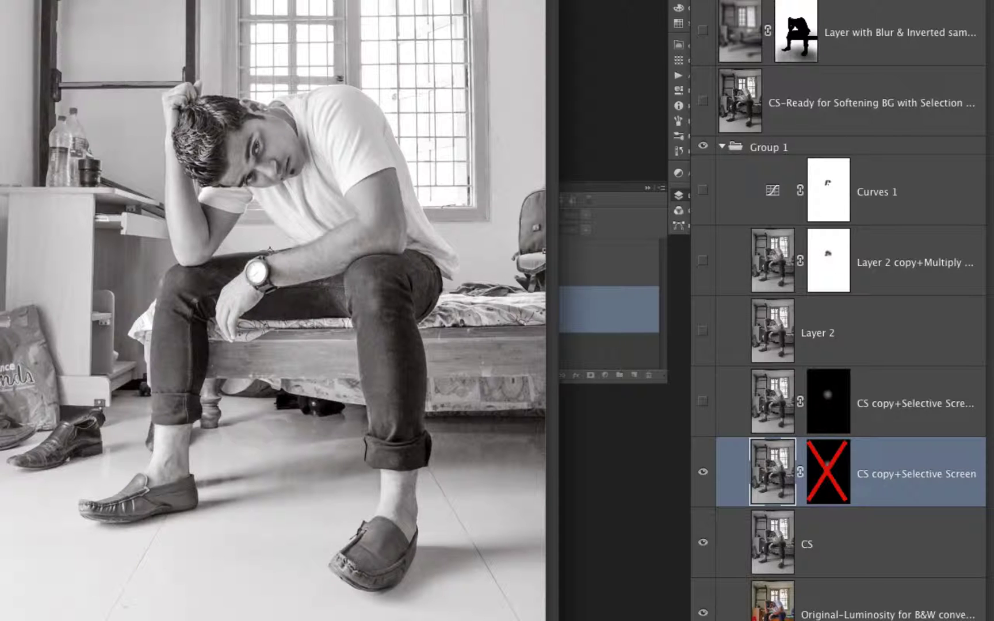
shift+click(828, 474)
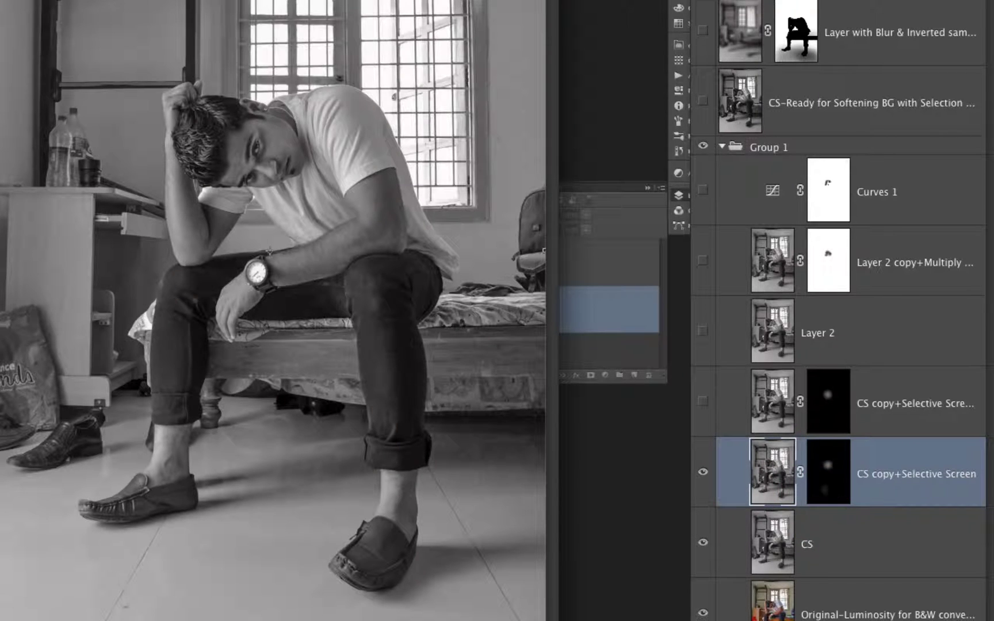
click(828, 473)
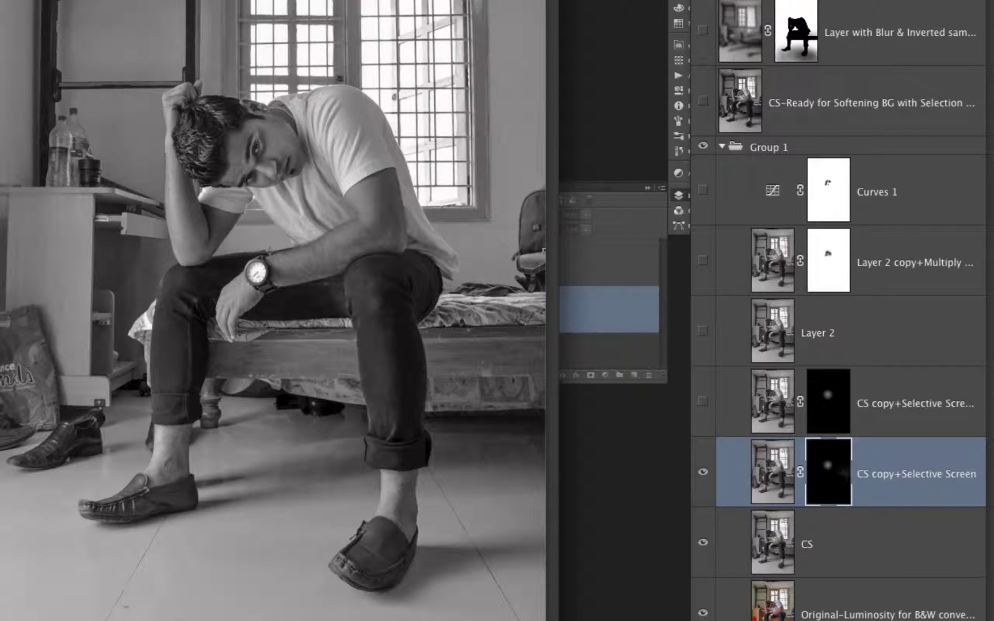
key(ctrl+z)
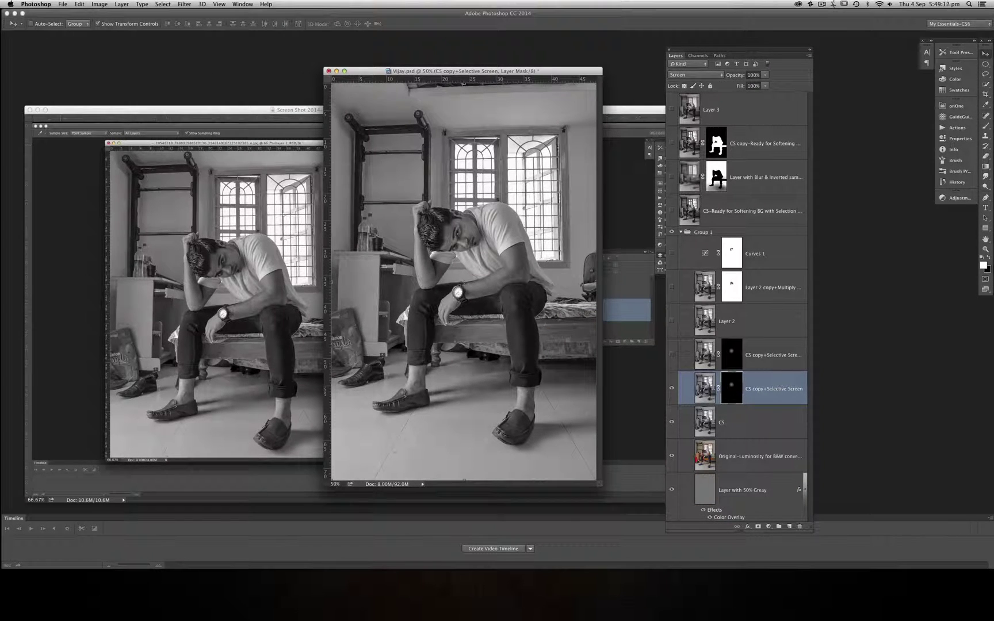
Step: Compare the photo with the CS copy+Selective Screen layer hidden and shown to judge the face brightening
click(671, 387)
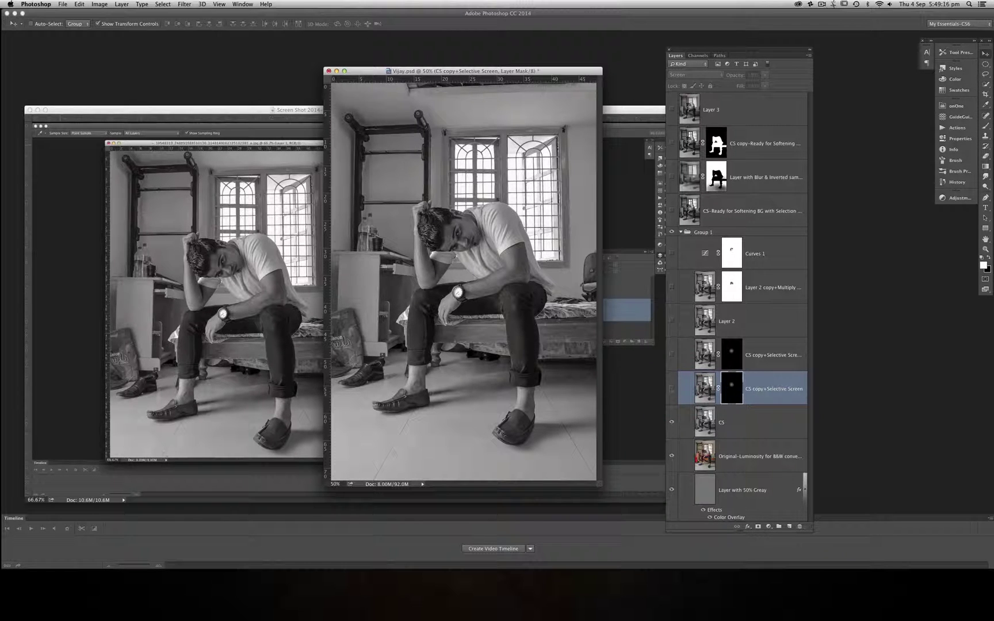
click(671, 387)
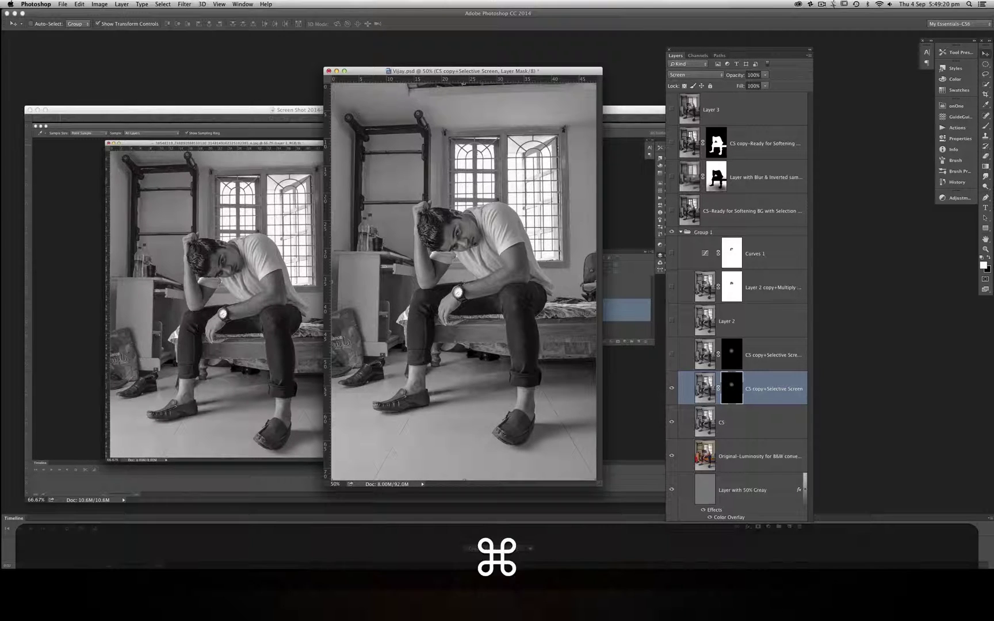
key(super+equal)
key(super+equal)
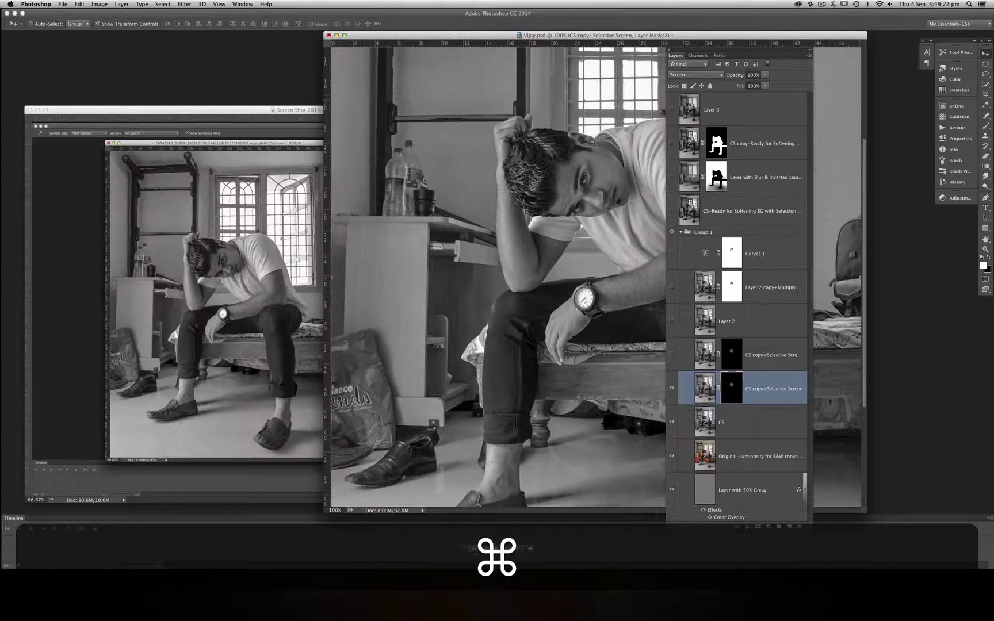
drag(598, 33, 483, 46)
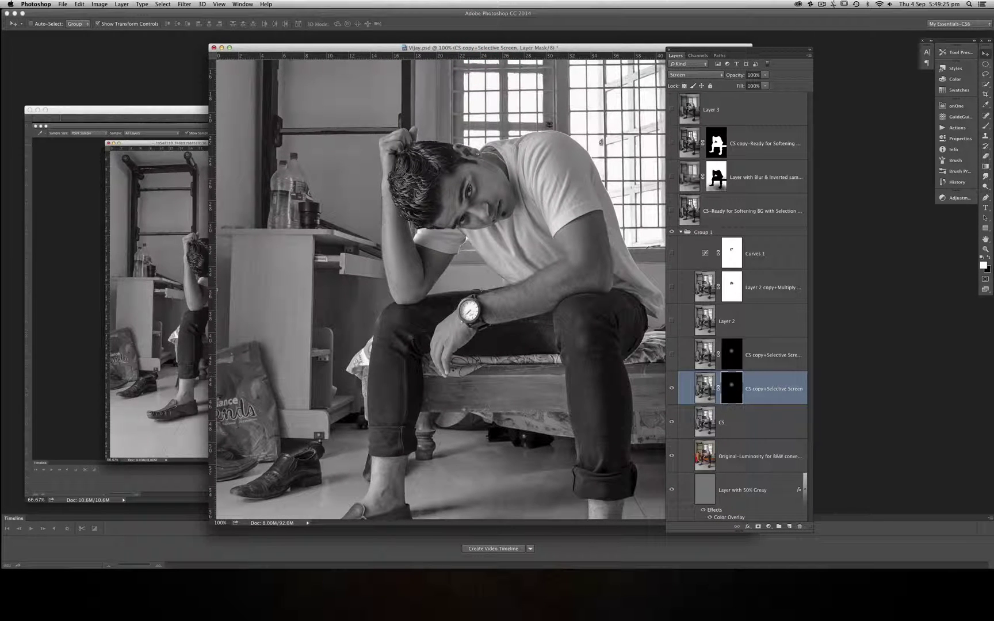
click(671, 388)
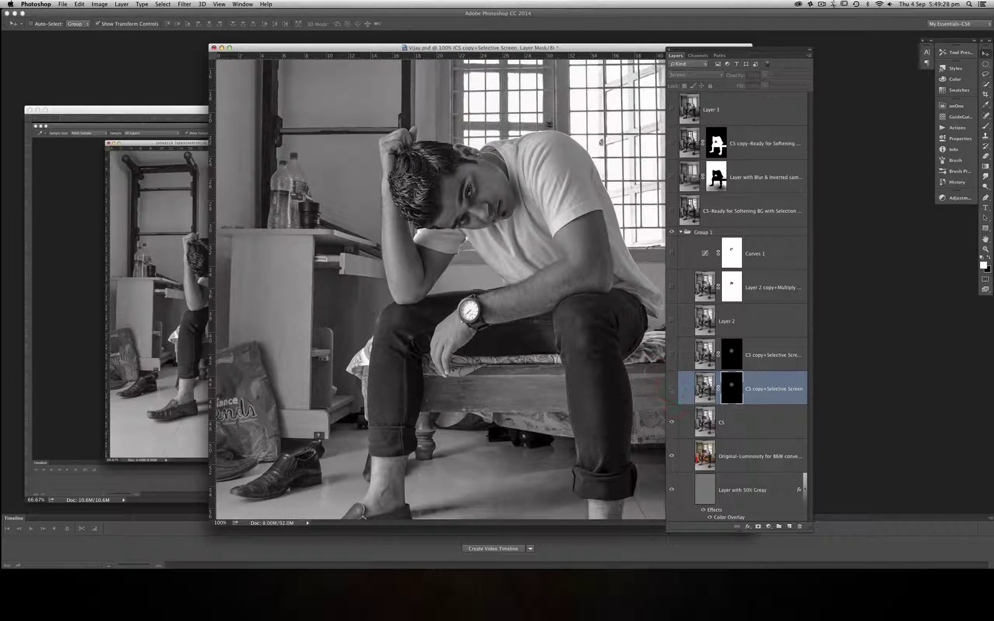
click(671, 388)
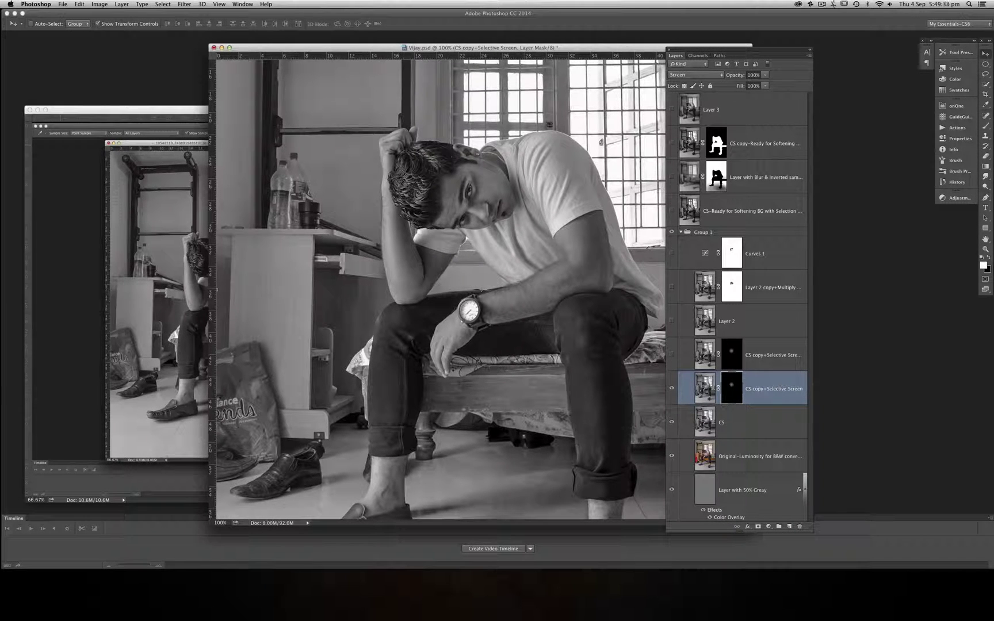
Step: Show the CS copy+Selective Screen copy, Layer 2 and Layer 2 copy+Multiply 12% layers, and select the Multiply layer
drag(813, 383, 872, 383)
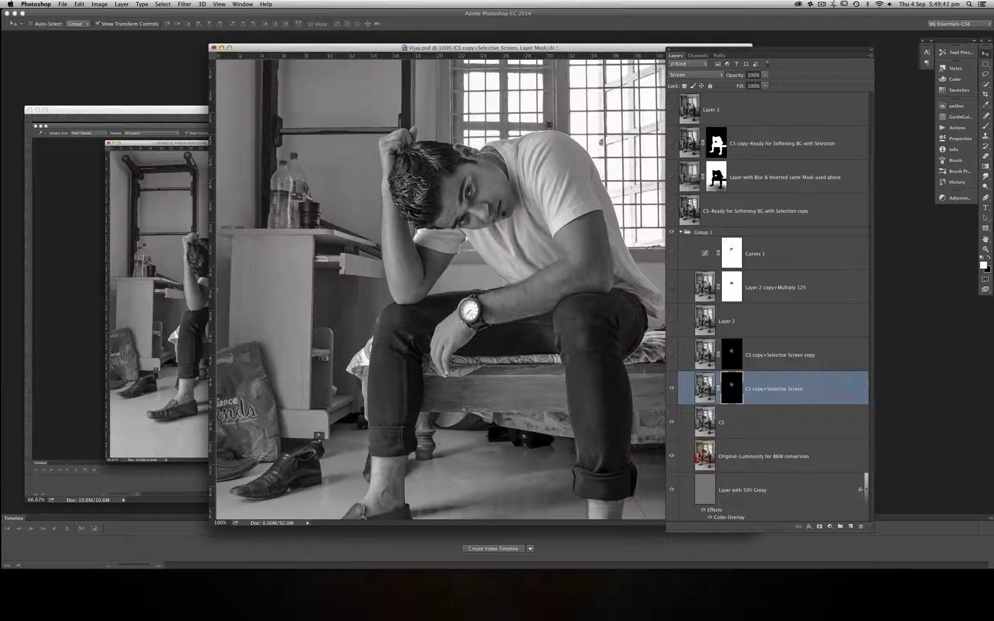
click(671, 354)
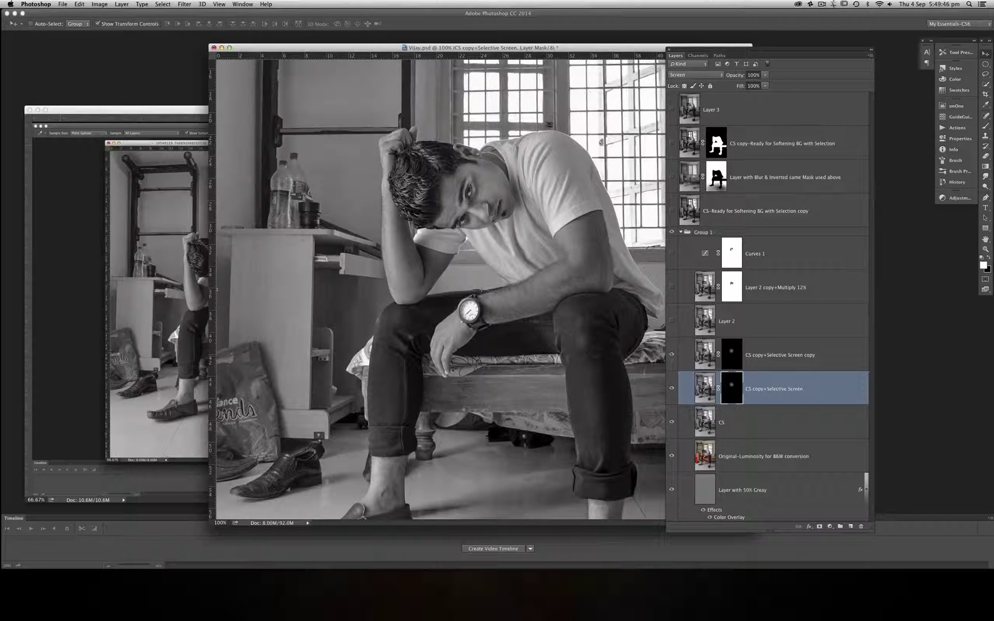
click(671, 355)
click(671, 355)
click(672, 320)
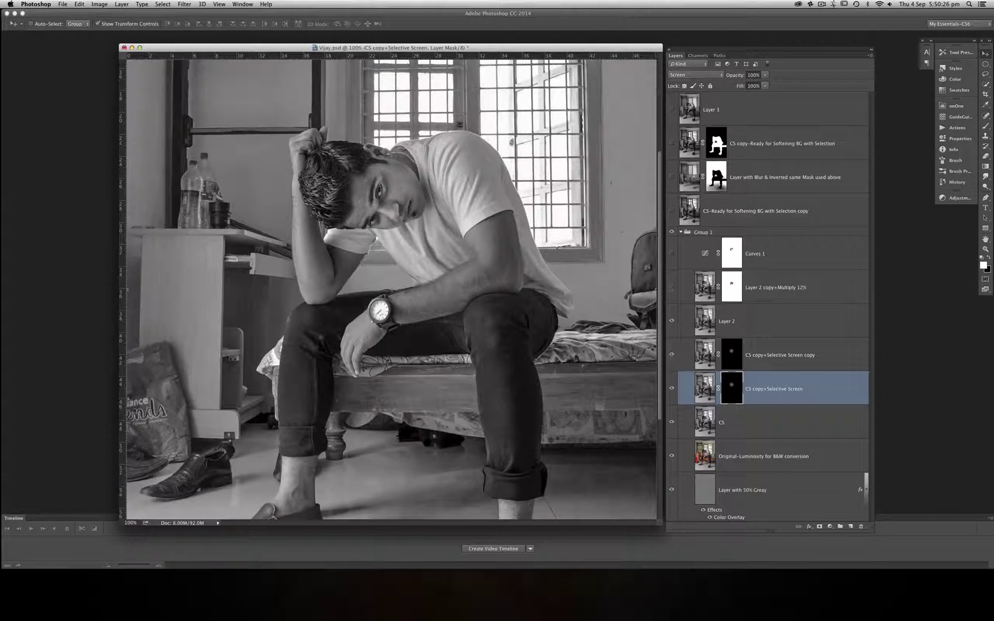
click(672, 287)
click(782, 287)
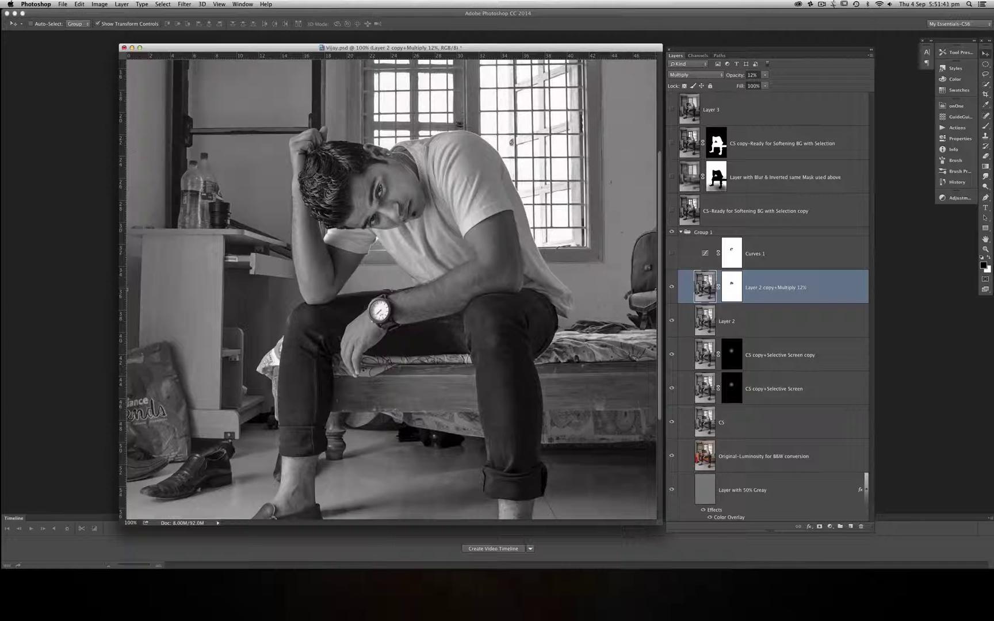
Step: Show and select the Curves 1 adjustment layer, and expand and collapse Group 1 to review its layers
click(671, 253)
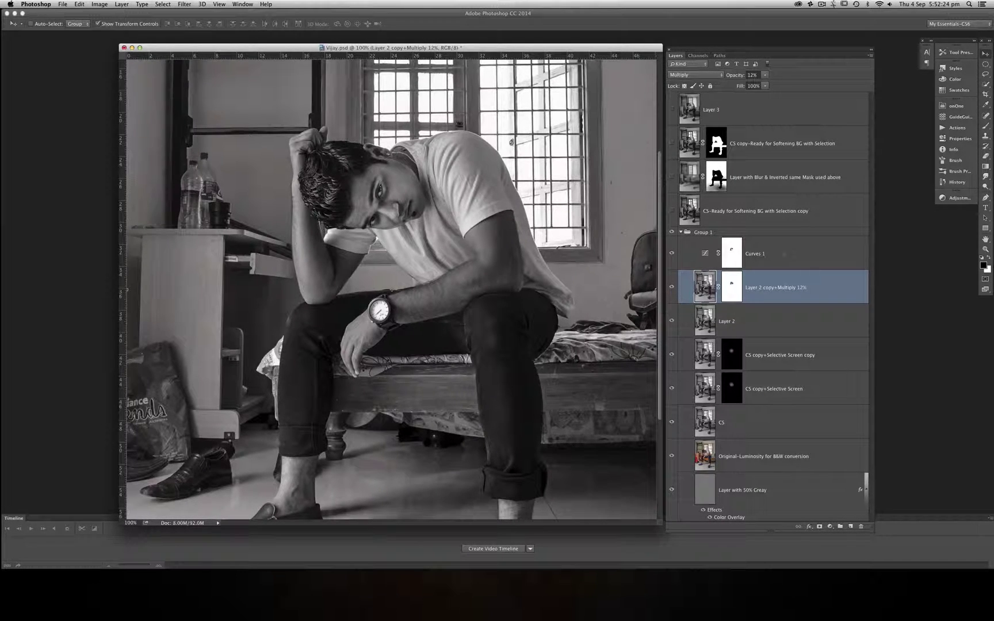
click(795, 253)
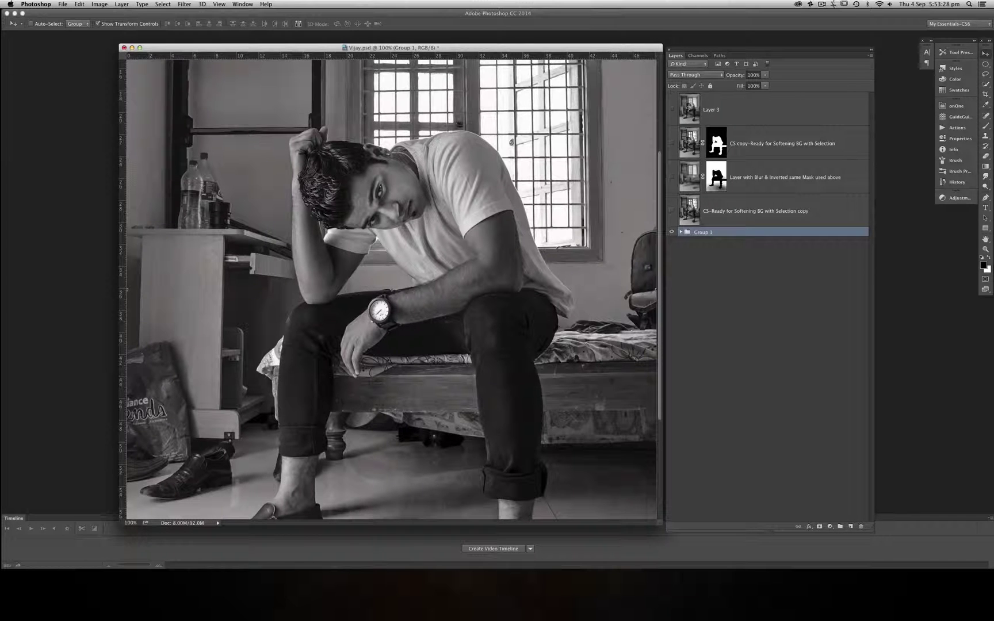
click(680, 231)
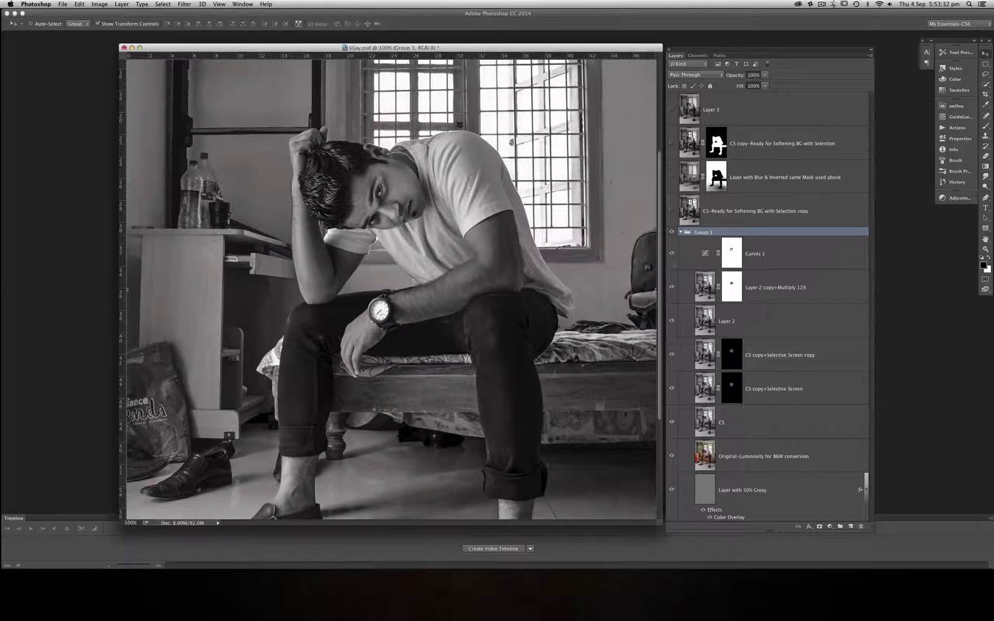
click(680, 232)
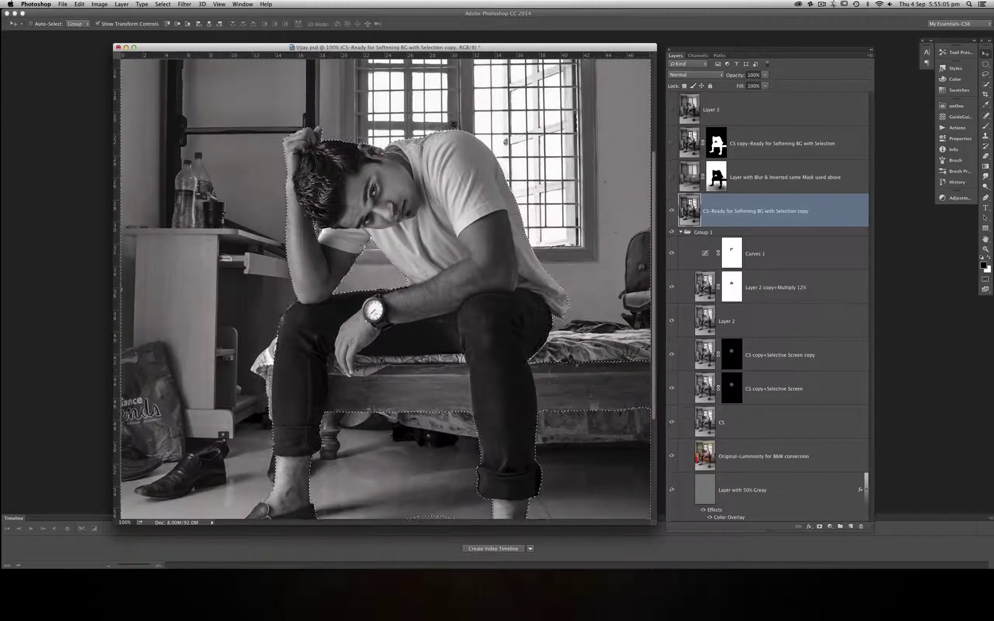
Step: Examine the selection in Refine Edge and its output options, including New Layer with Layer Mask, and leave without applying
key(super+alt+r)
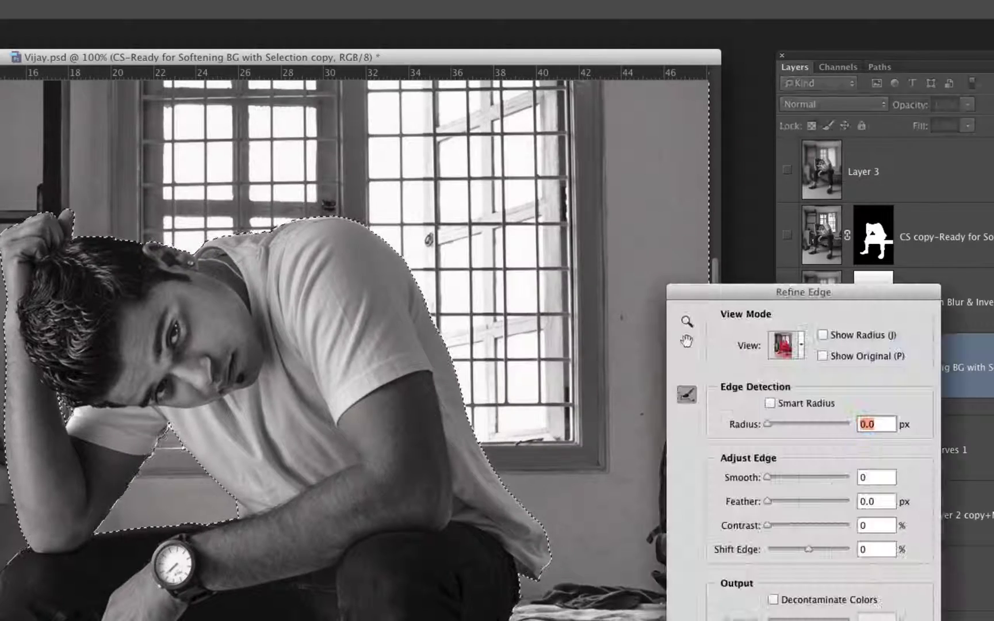
mouse_move(734, 295)
mouse_down()
mouse_move(596, 106)
mouse_move(643, 88)
mouse_move(661, 67)
mouse_move(623, 42)
mouse_up()
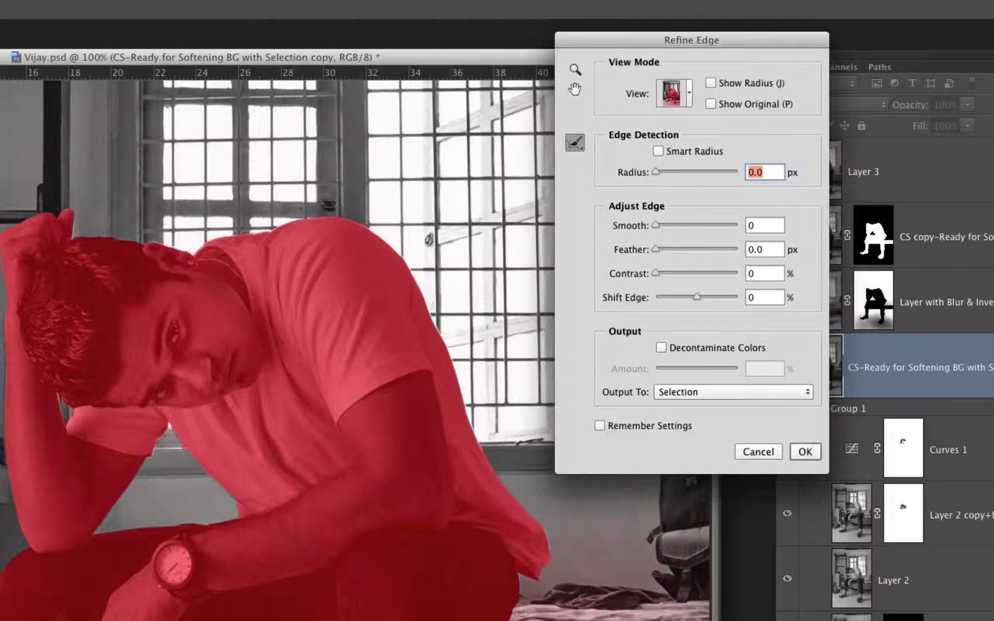
click(721, 394)
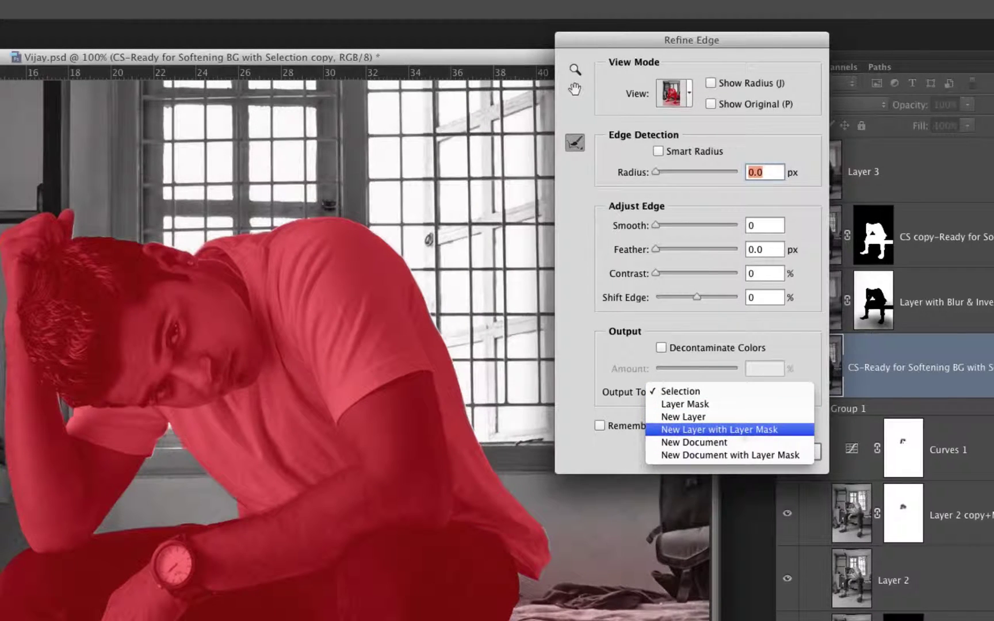
click(620, 441)
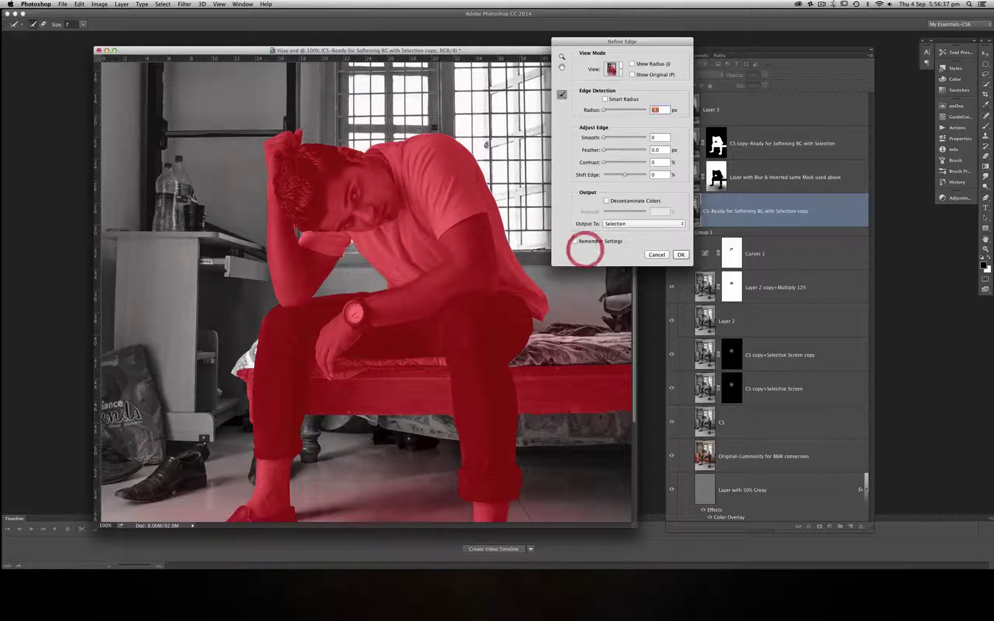
click(656, 254)
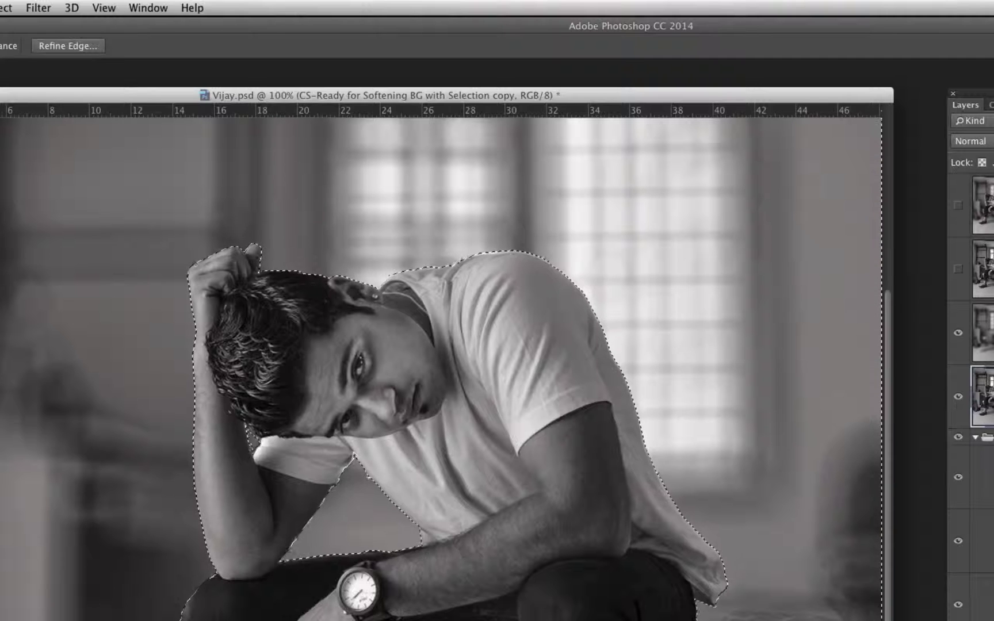
Step: Examine the Shape Blur filter's radius and hexagon shape settings for the selected background, and leave without applying it
click(38, 8)
mouse_move(45, 182)
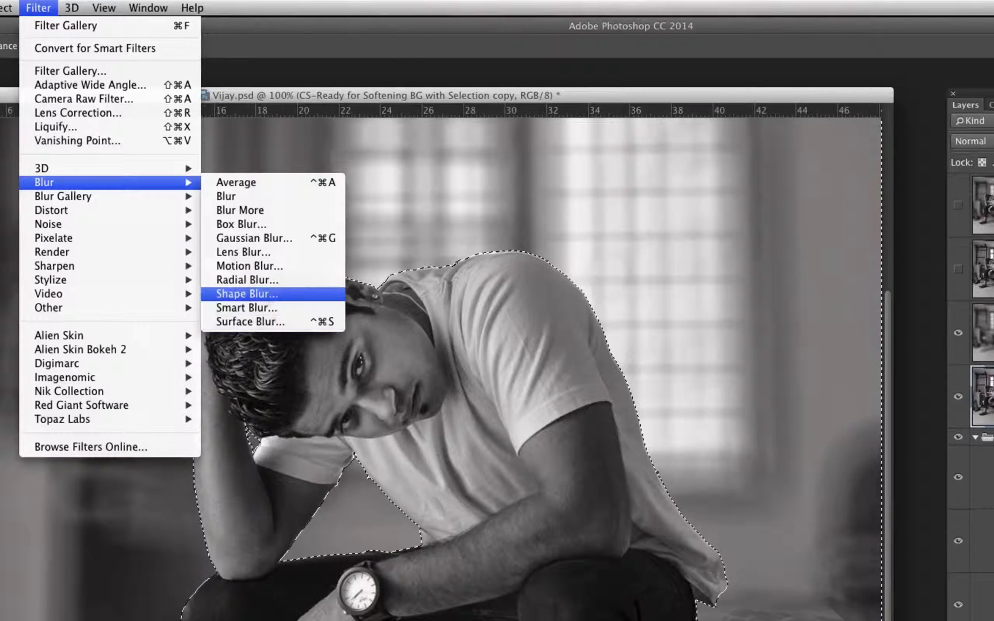
click(241, 294)
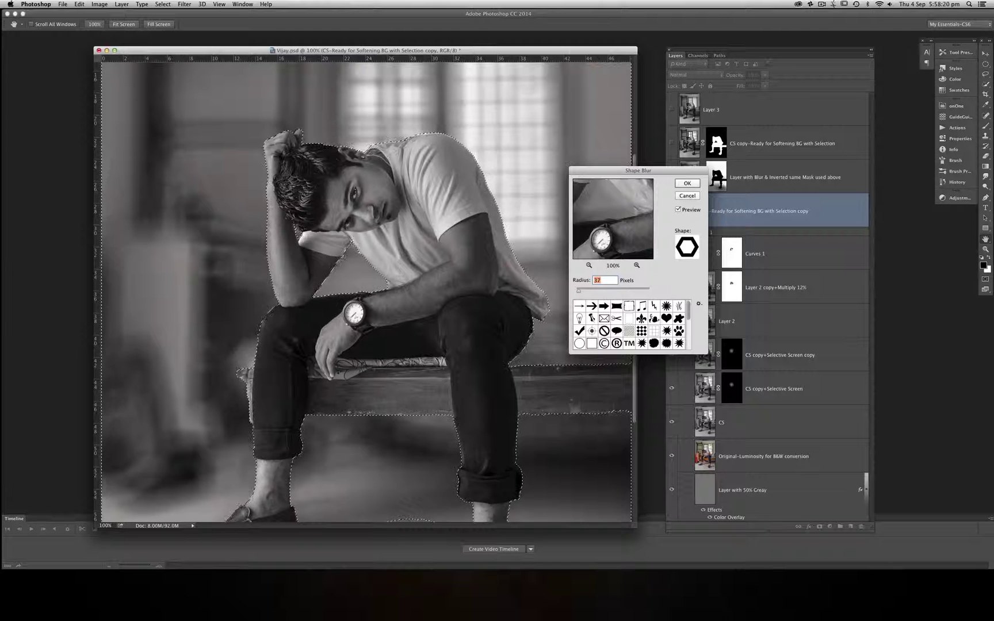
click(688, 196)
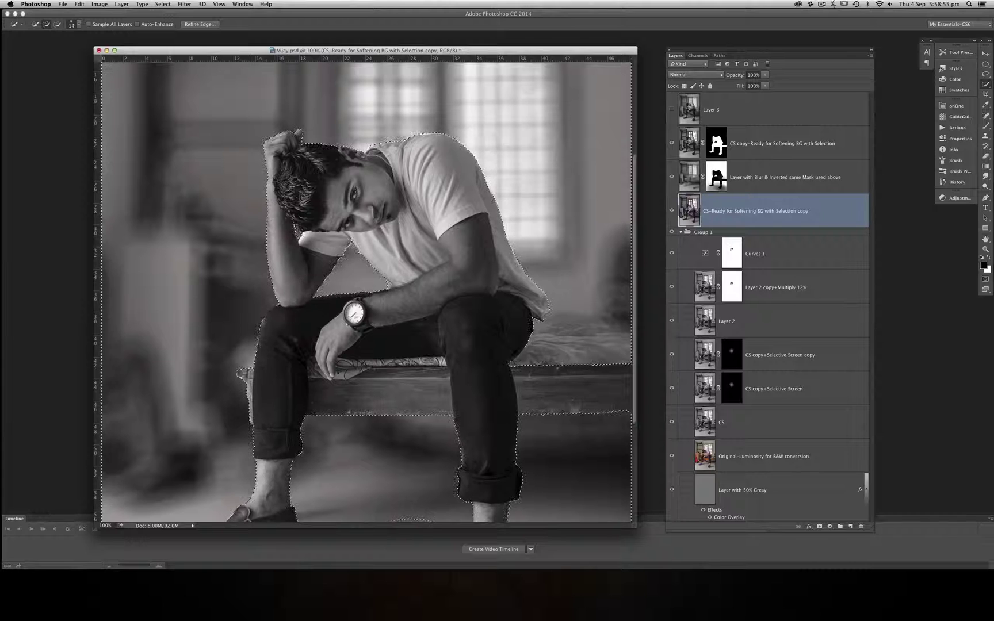
Step: Select the mask of Layer with Blur & Inverted same Mask used above, try expanding the selection by 15 pixels, and undo it
click(716, 177)
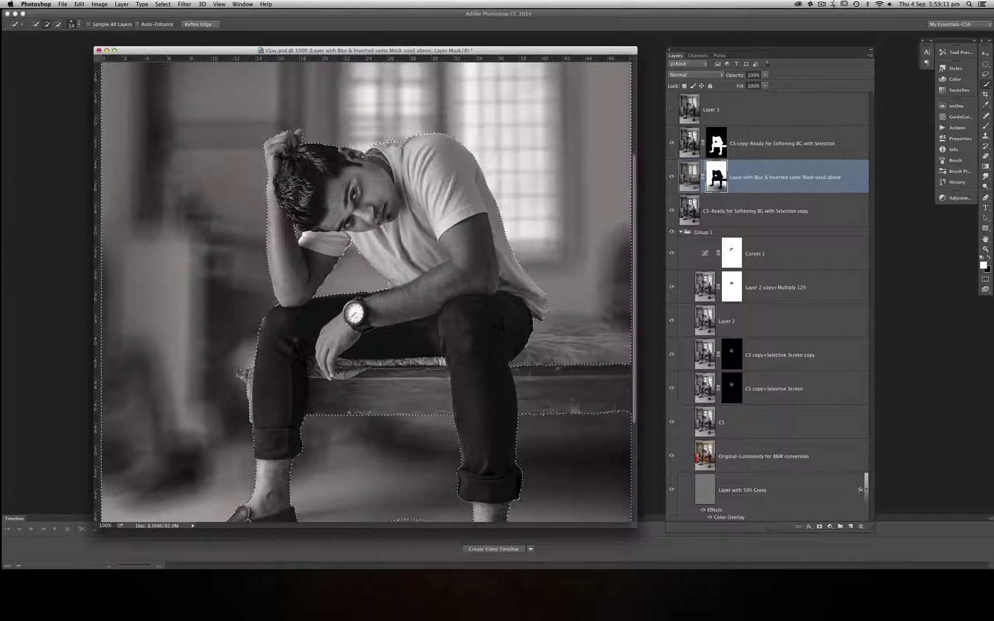
click(163, 4)
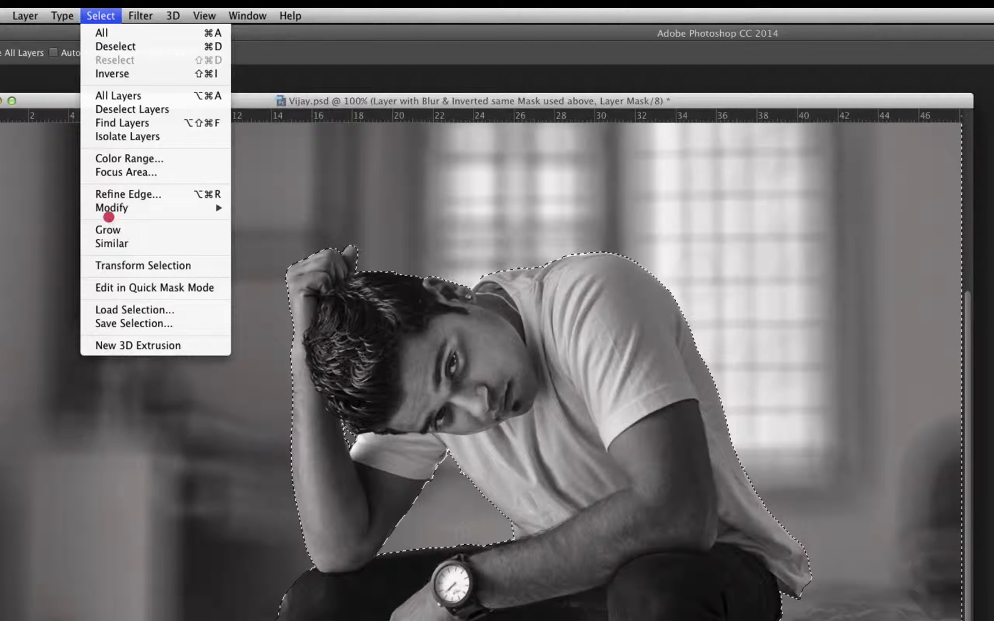
mouse_move(110, 208)
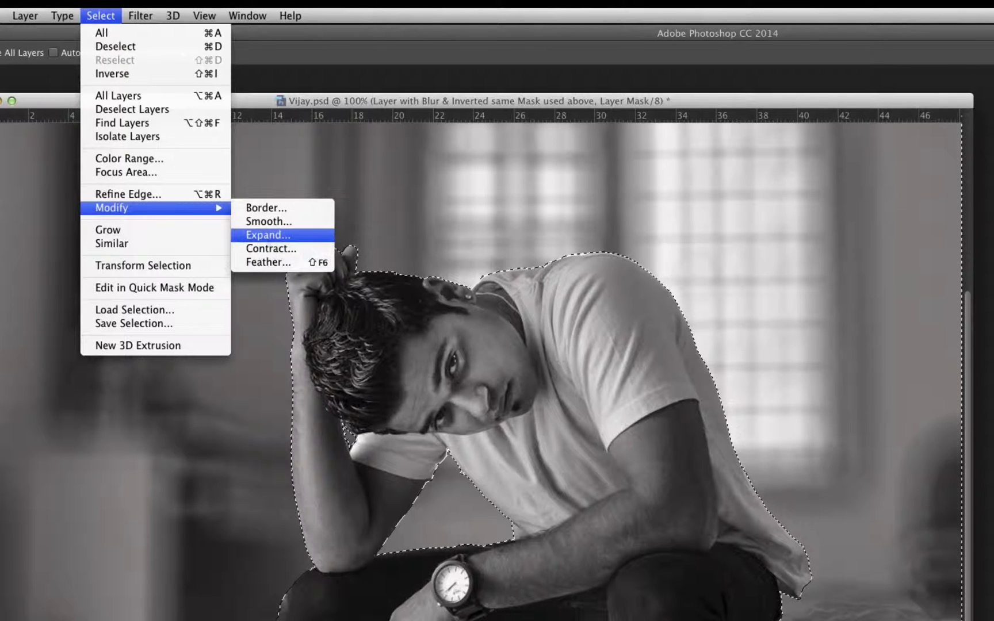
click(268, 234)
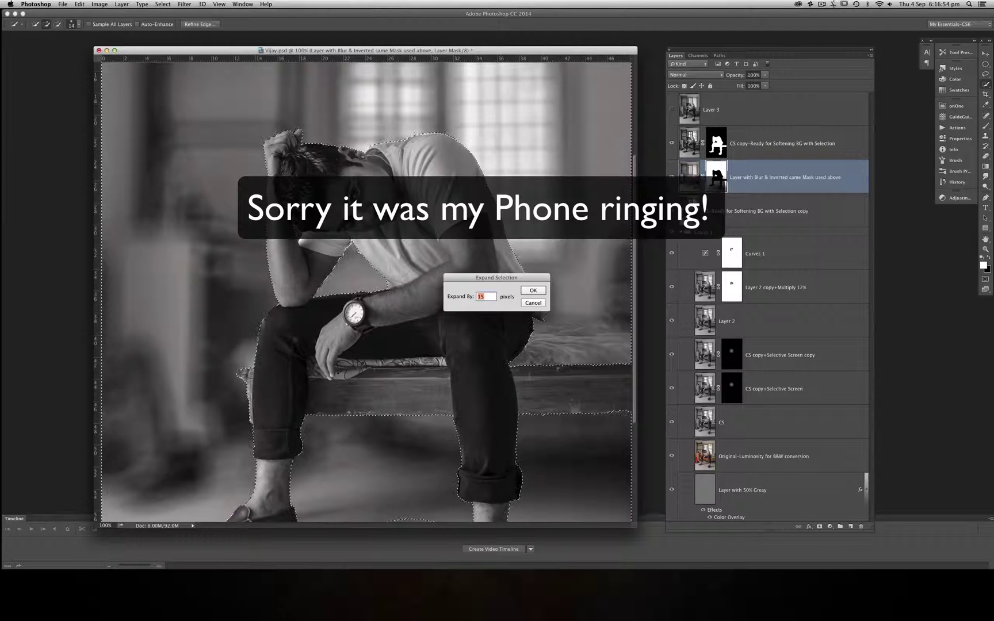
click(533, 290)
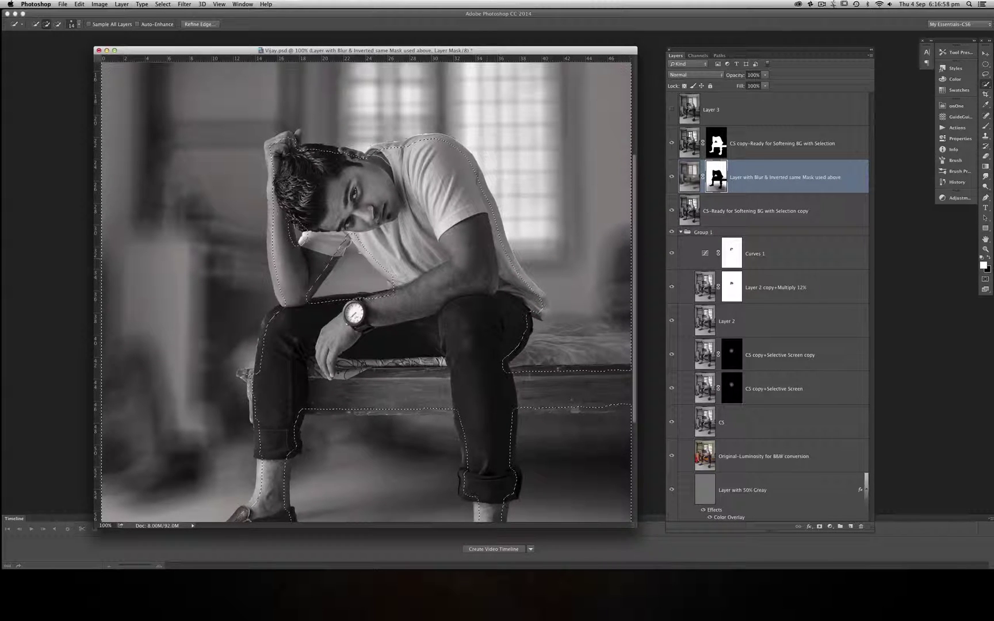
key(super+z)
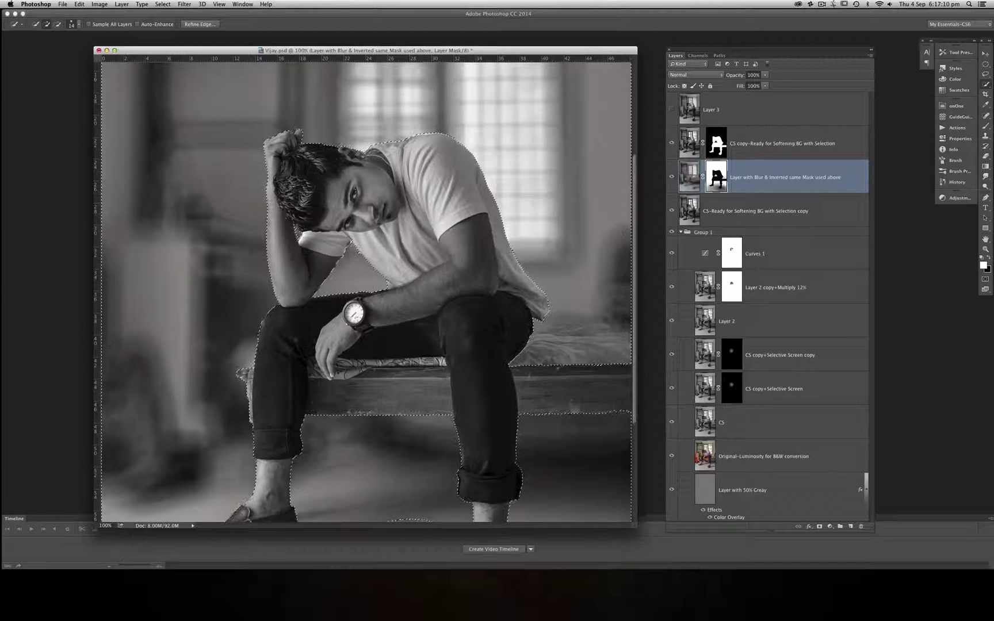
Step: Contract the selection around the man by 15 pixels, and deselect it
click(163, 4)
mouse_move(189, 108)
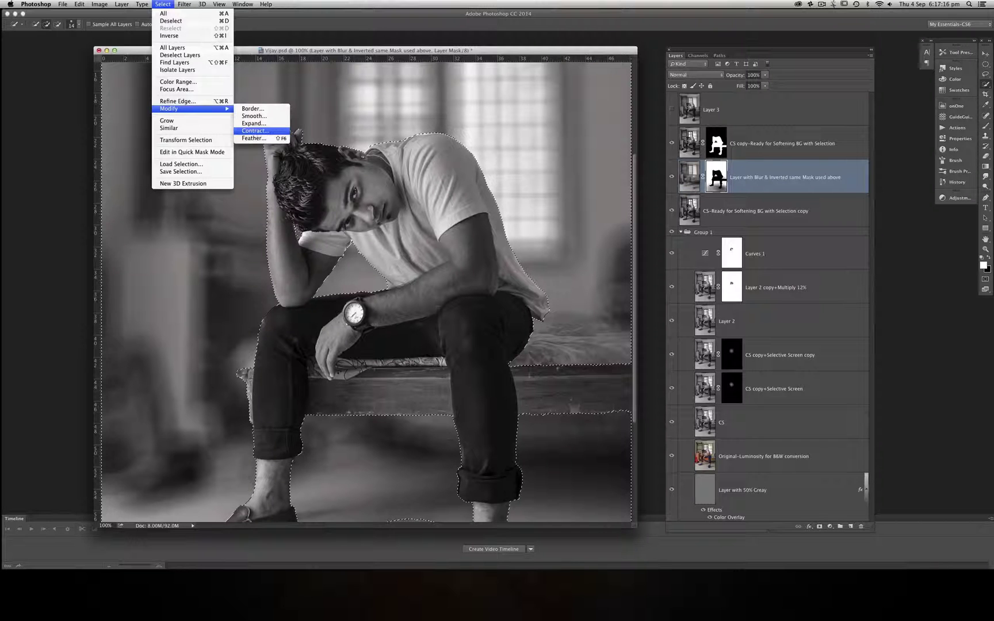
click(255, 131)
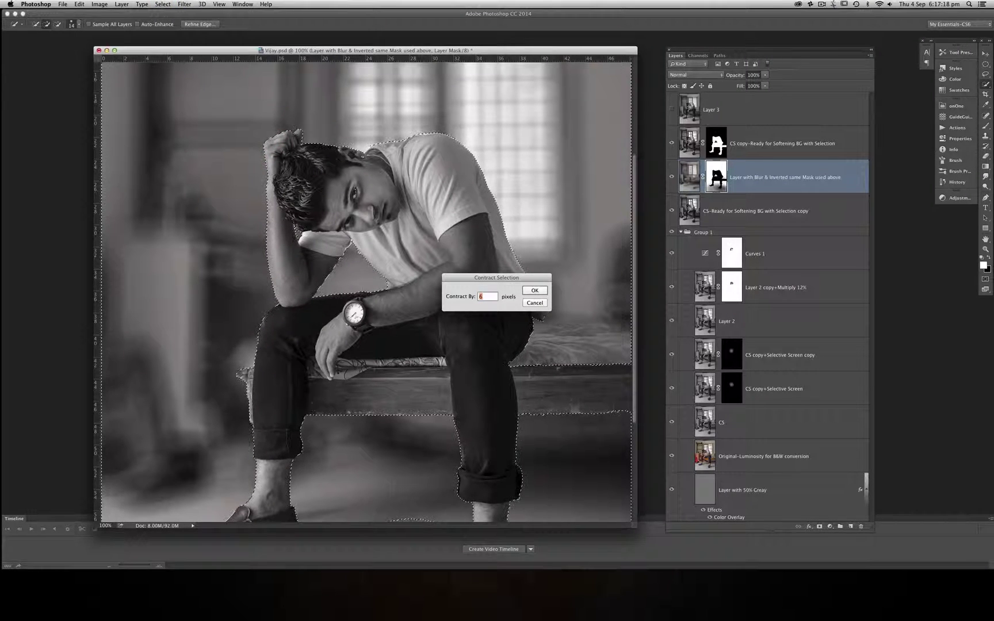
text(15)
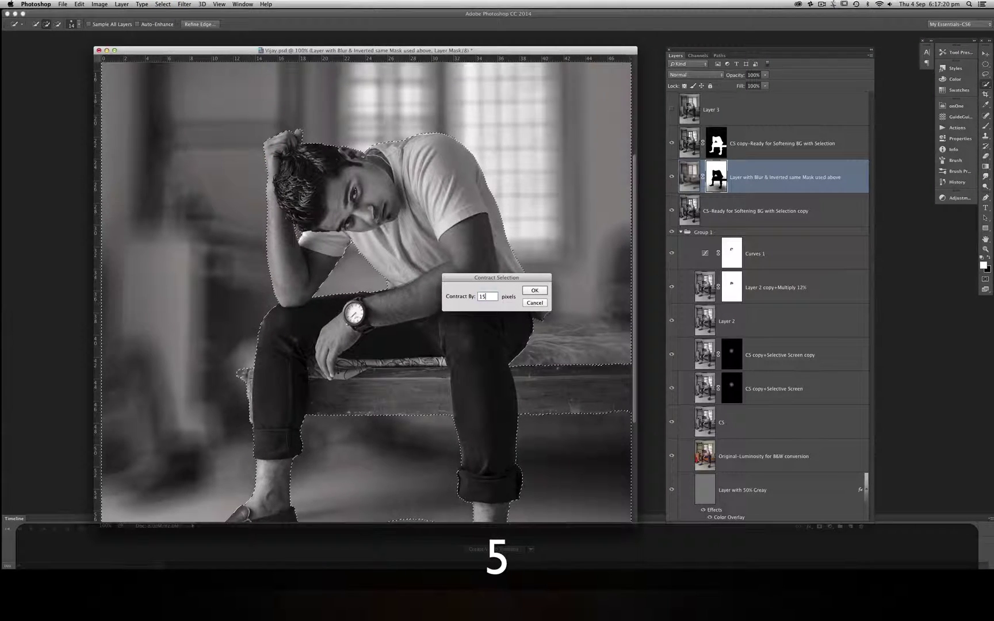
click(534, 291)
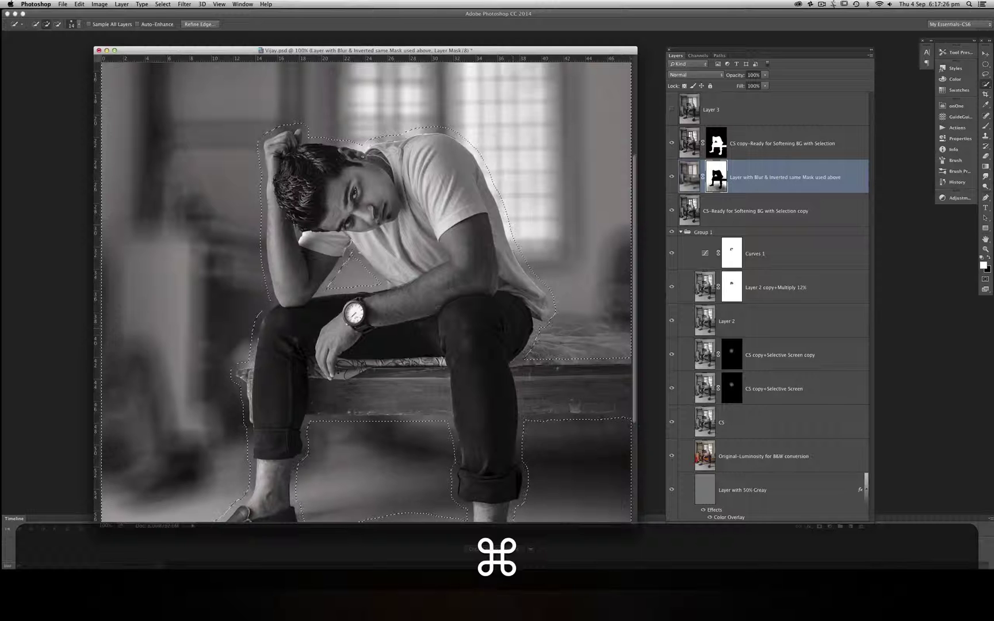
key(super+d)
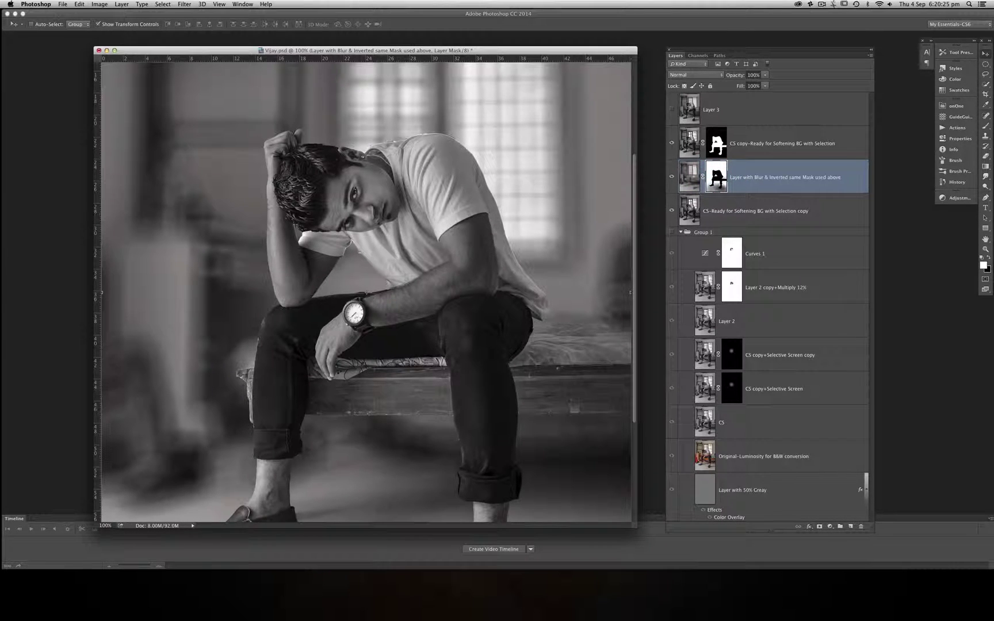
Step: Compare the floor and full portrait with the blur layer's mask disabled and enabled
drag(634, 237, 636, 337)
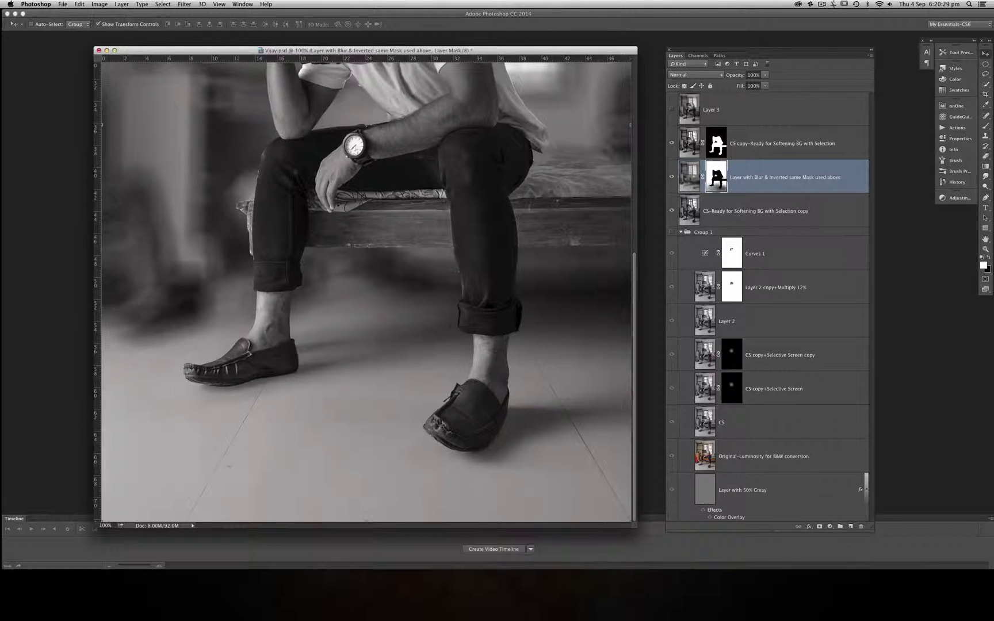
shift+click(708, 174)
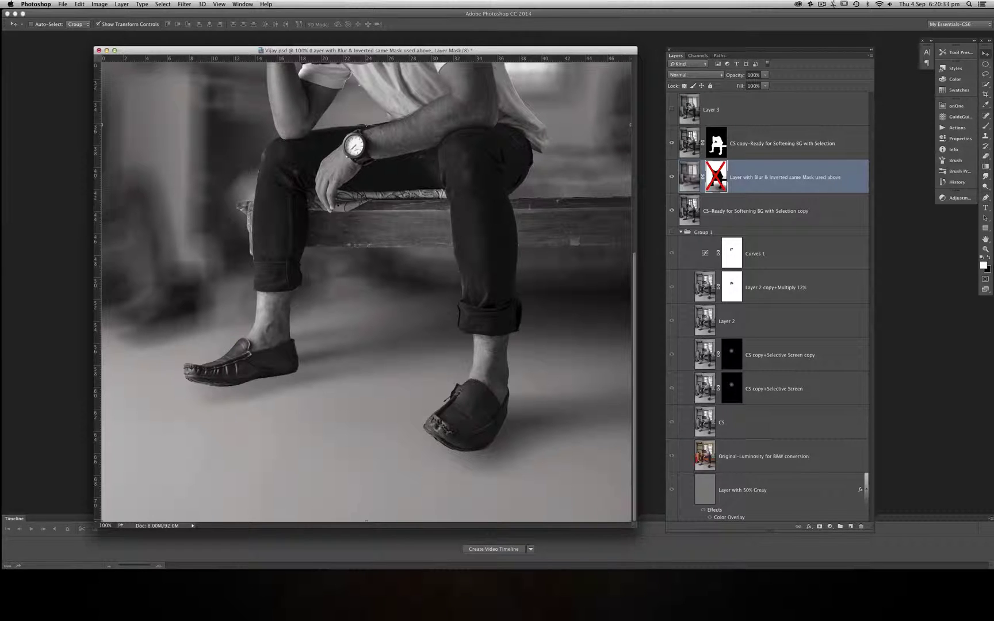
key(super+minus)
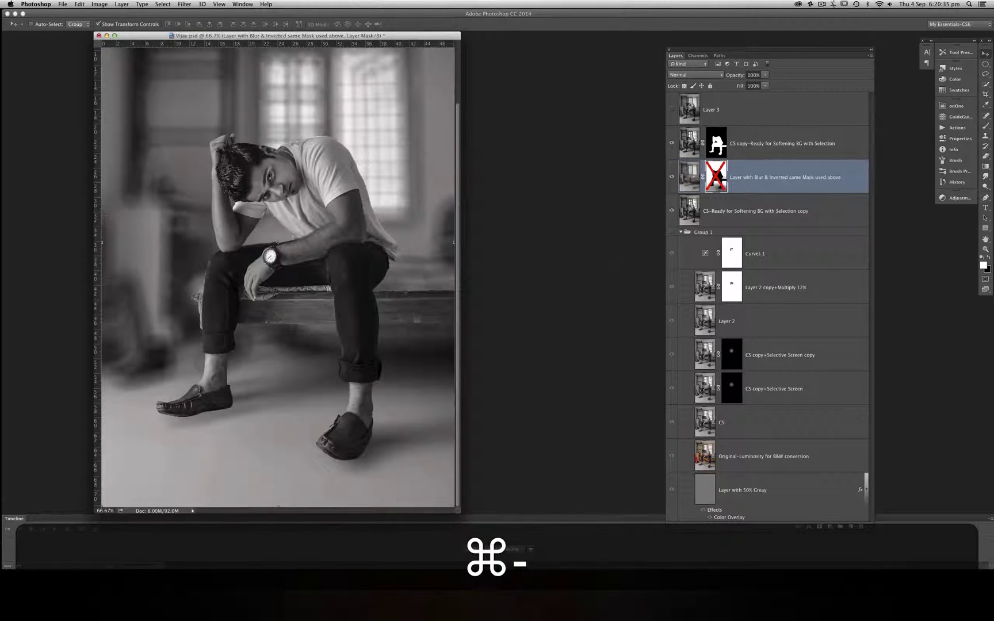
drag(425, 35, 571, 47)
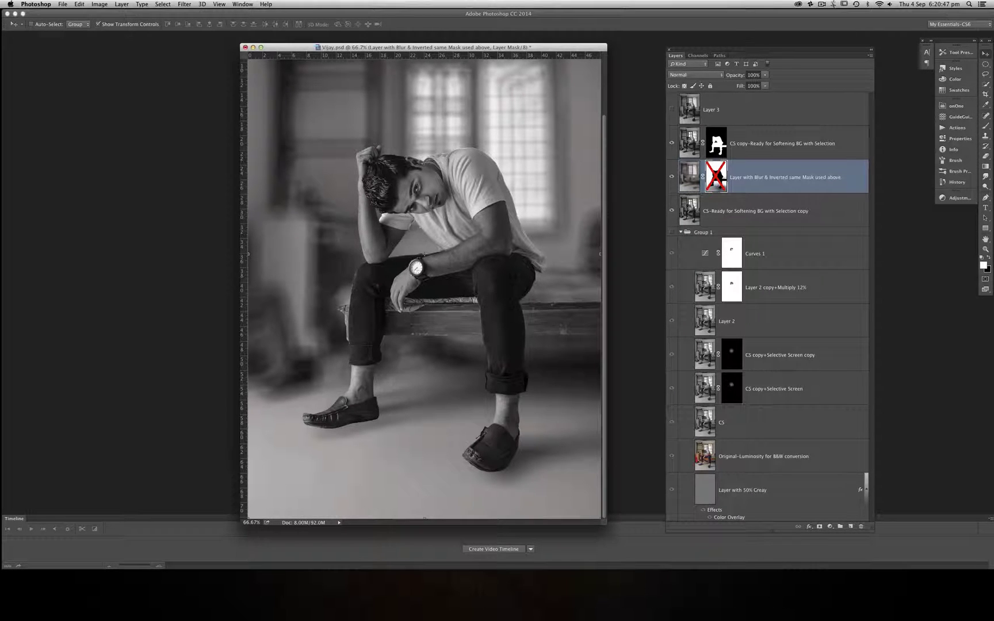
shift+click(716, 176)
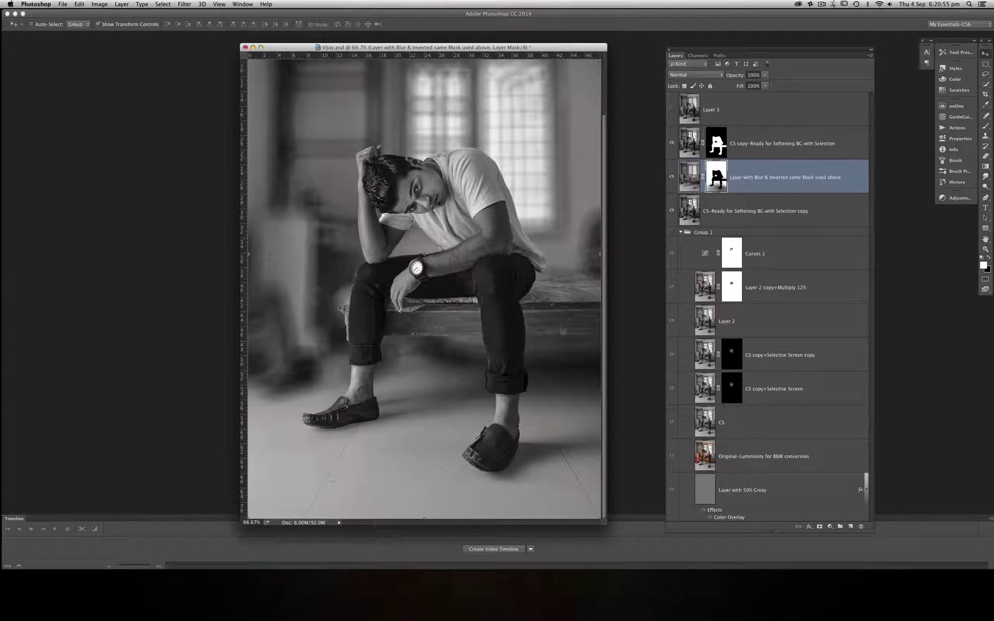
Step: Set up the Gradient tool with the foreground-to-transparent preset and radial style, and make black the foreground colour
key(g)
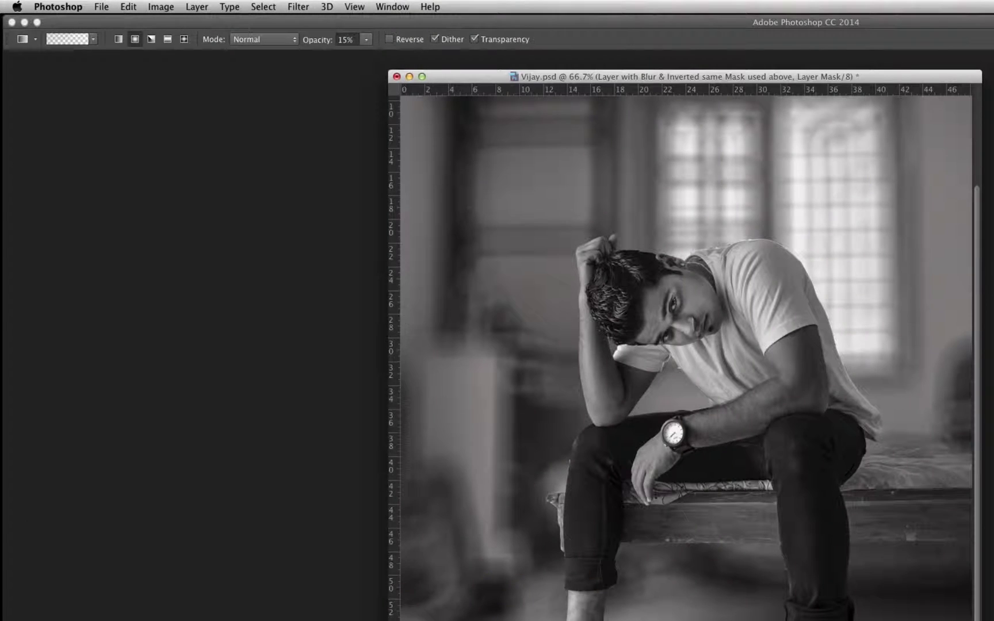
click(57, 24)
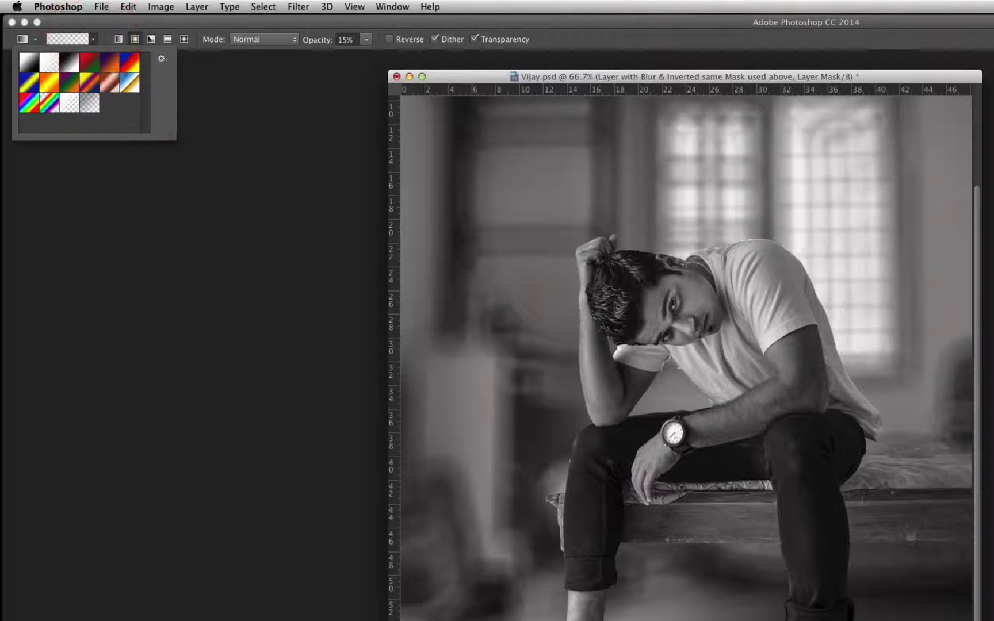
click(49, 61)
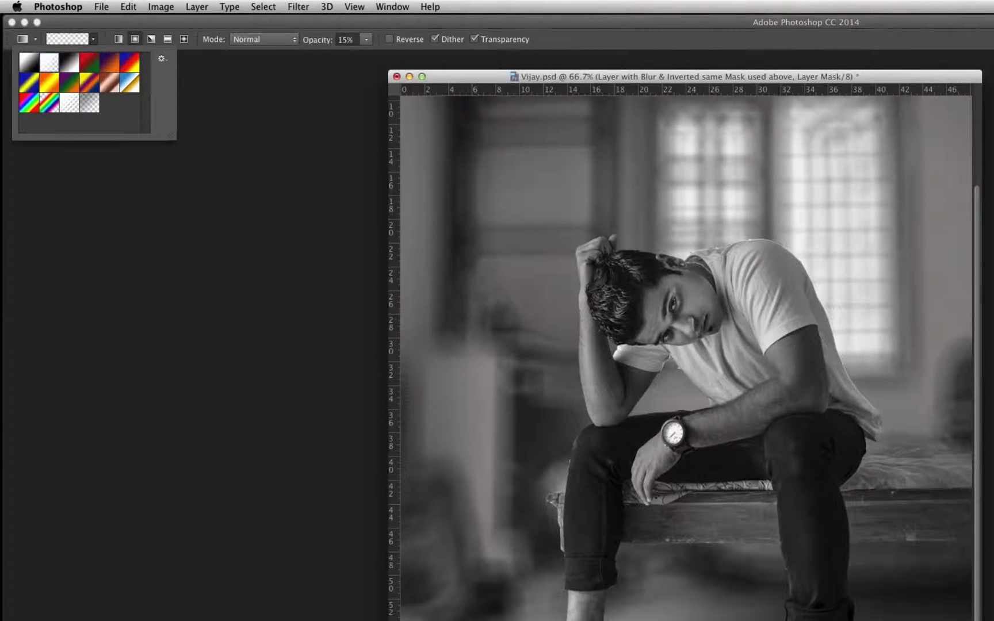
click(134, 39)
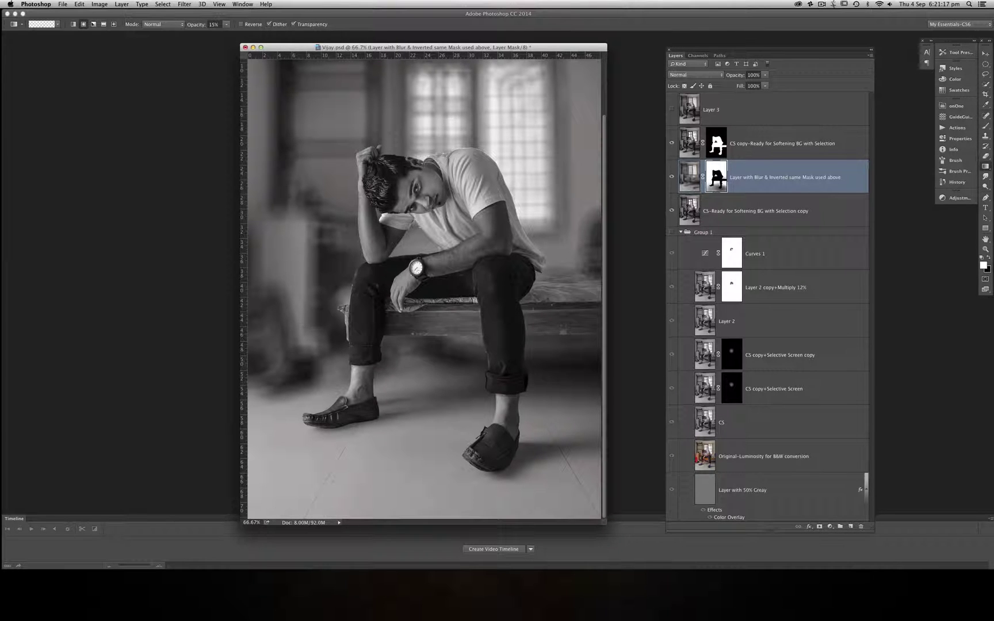
key(x)
click(58, 24)
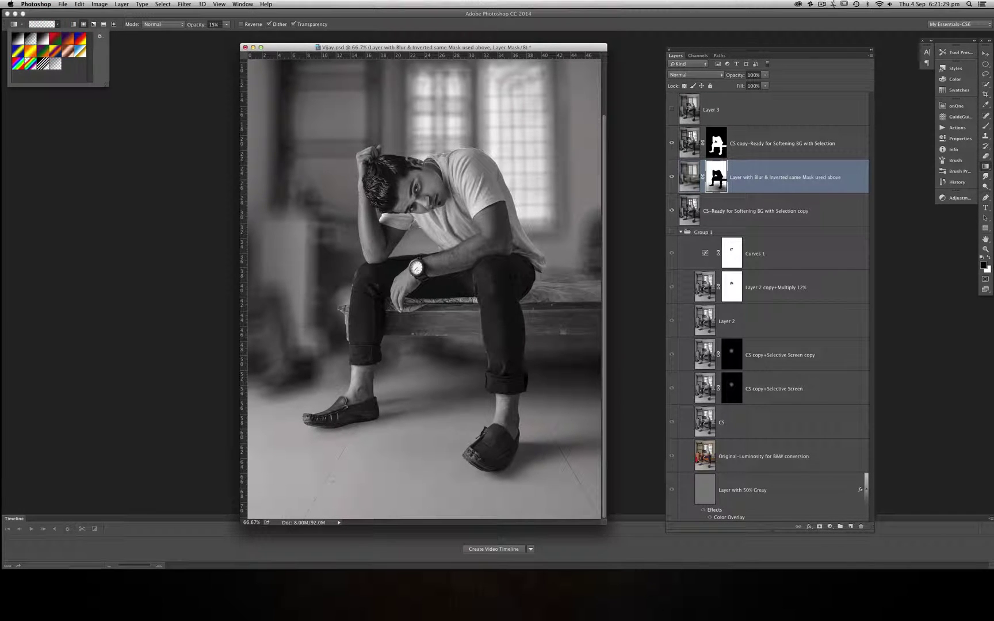
key(Escape)
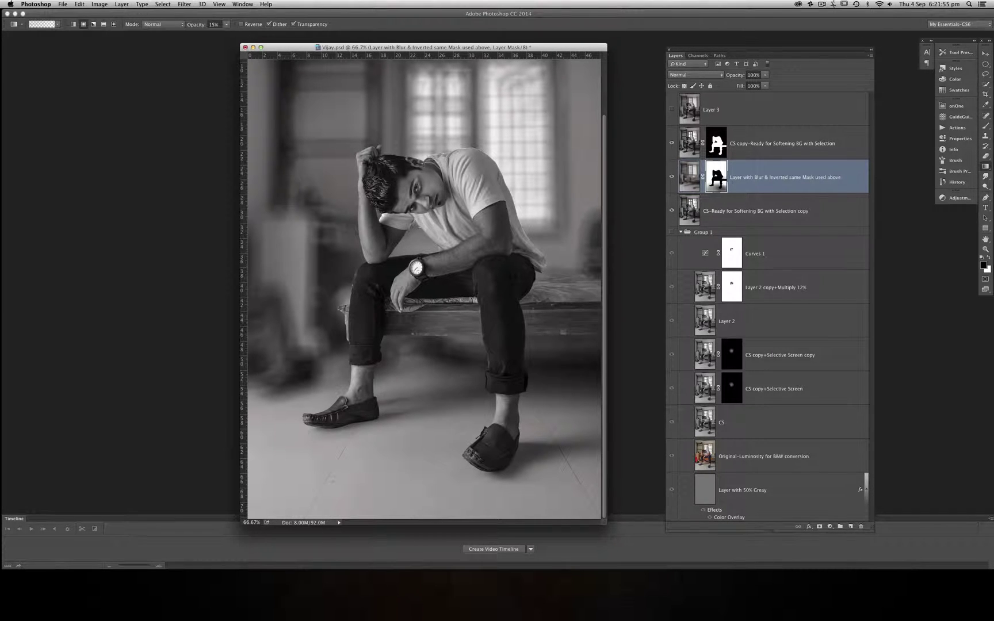
Step: Select the CS copy-Ready for Softening BG with Selection layer and inspect the man's hand, watch and bench edges at up to 300% magnification
click(782, 143)
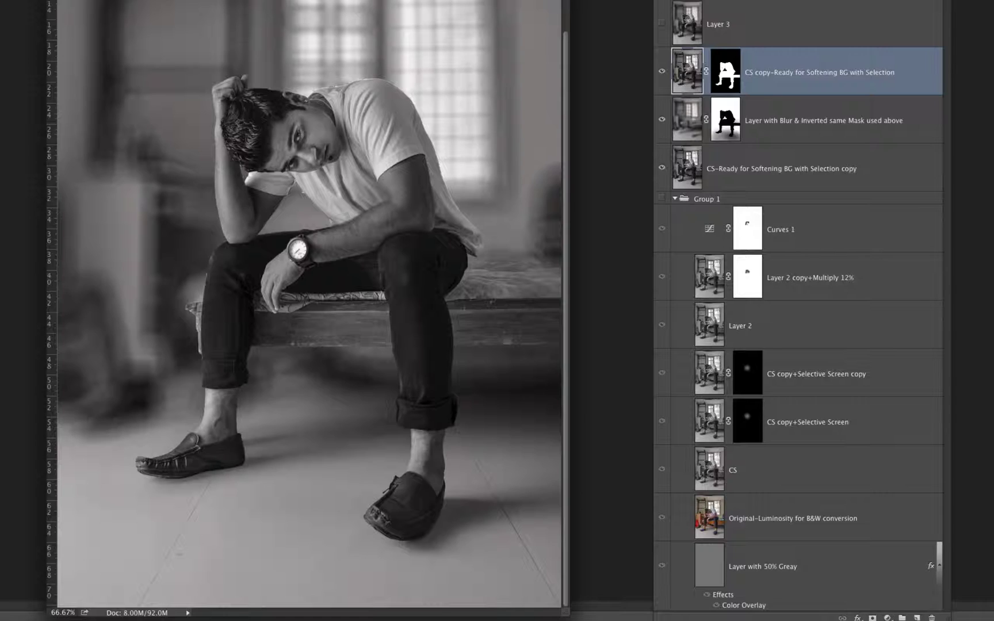
shift+click(725, 120)
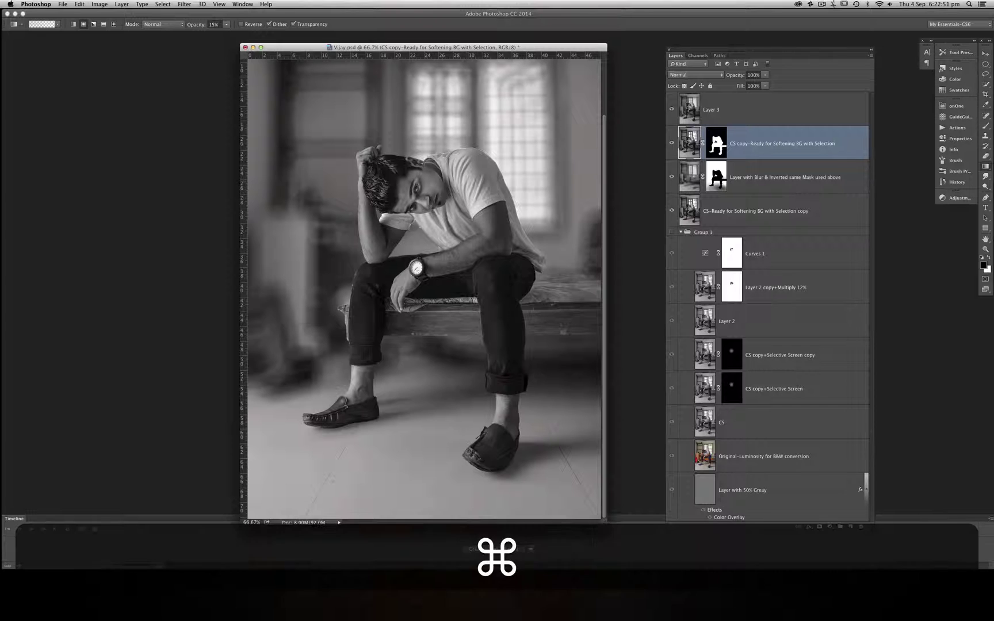
key(super+equal)
key(super+equal)
key(super+equal)
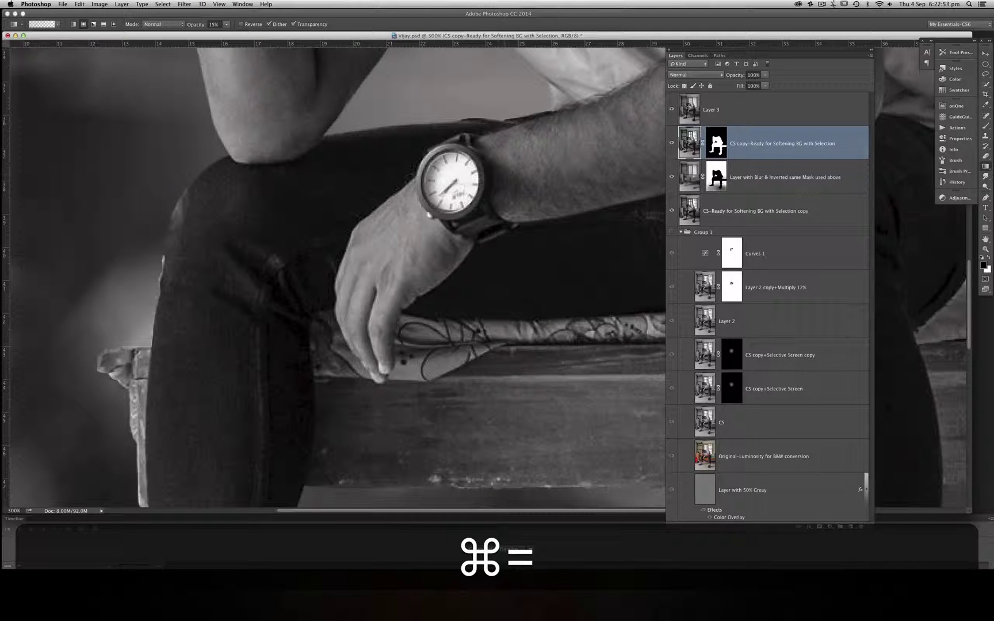
key(super+minus)
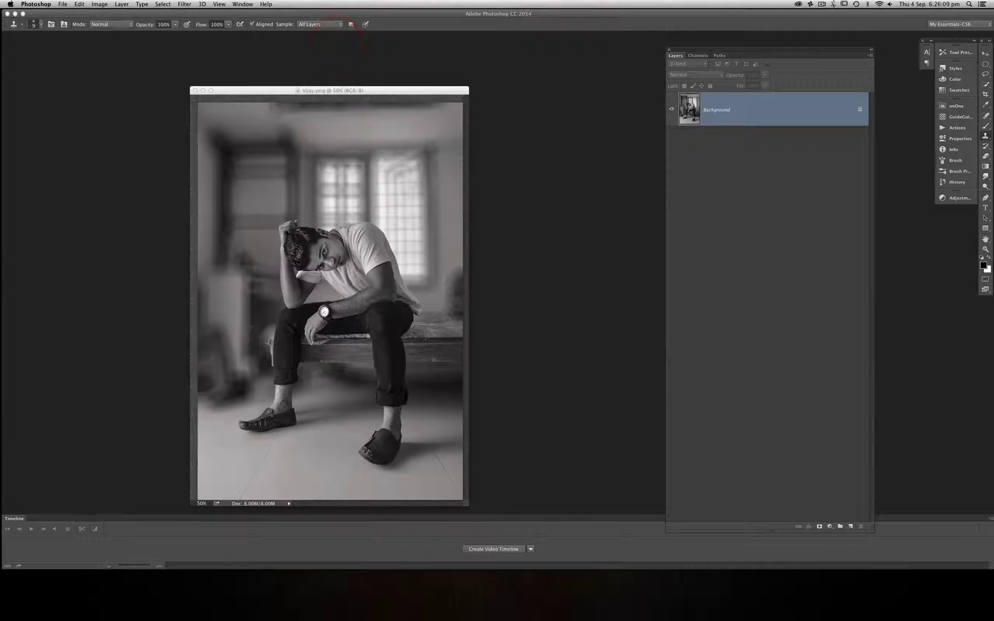
Step: Examine the flattened PNG of the finished portrait at 100% magnification, checking the man against the softened background
drag(351, 90, 477, 74)
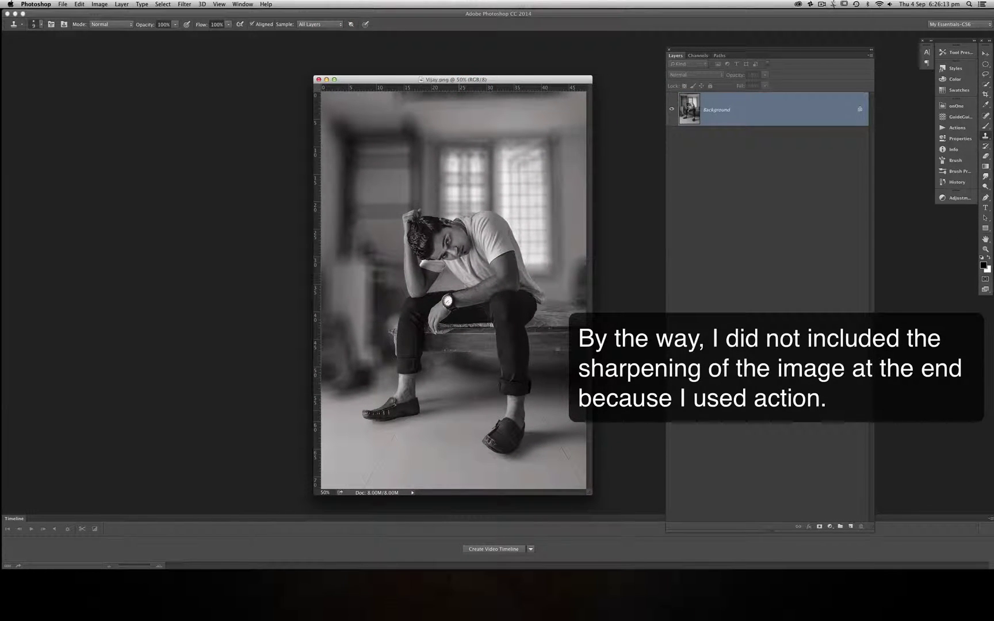
key(super+equal)
key(super+equal)
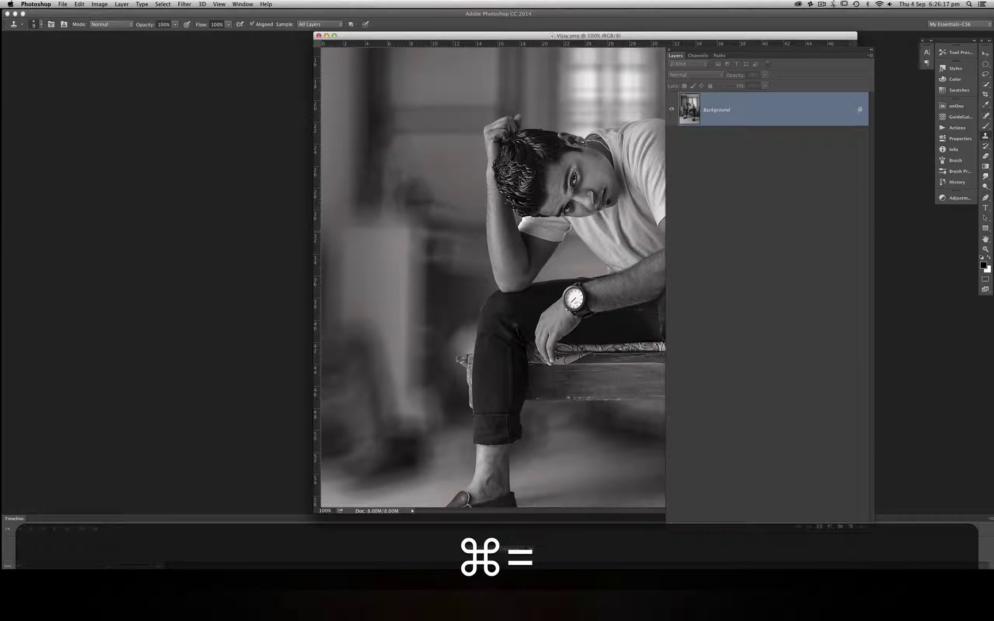
drag(650, 34, 429, 45)
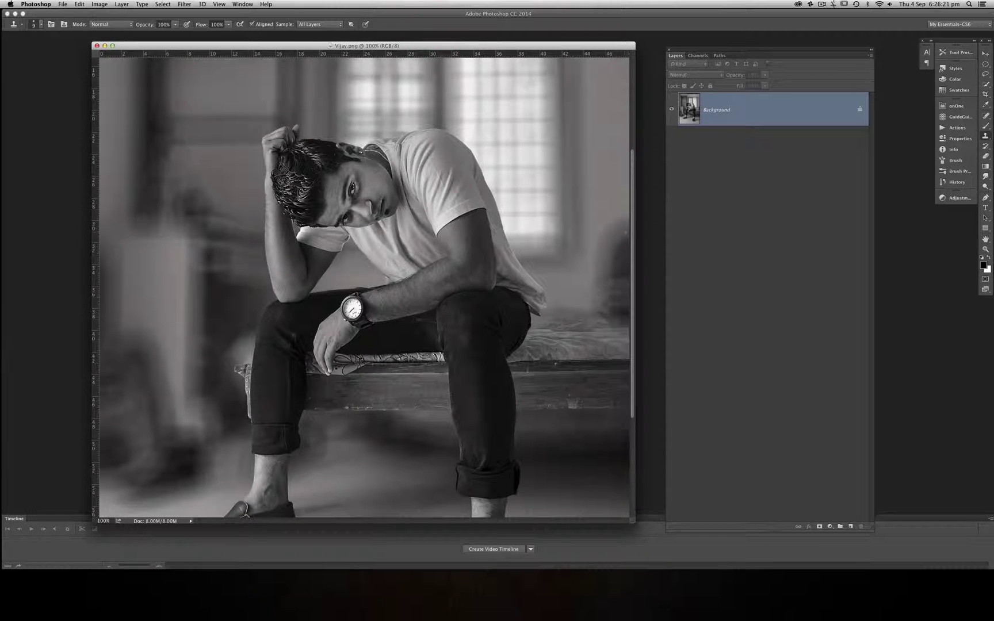
scroll(364, 288, down, 10)
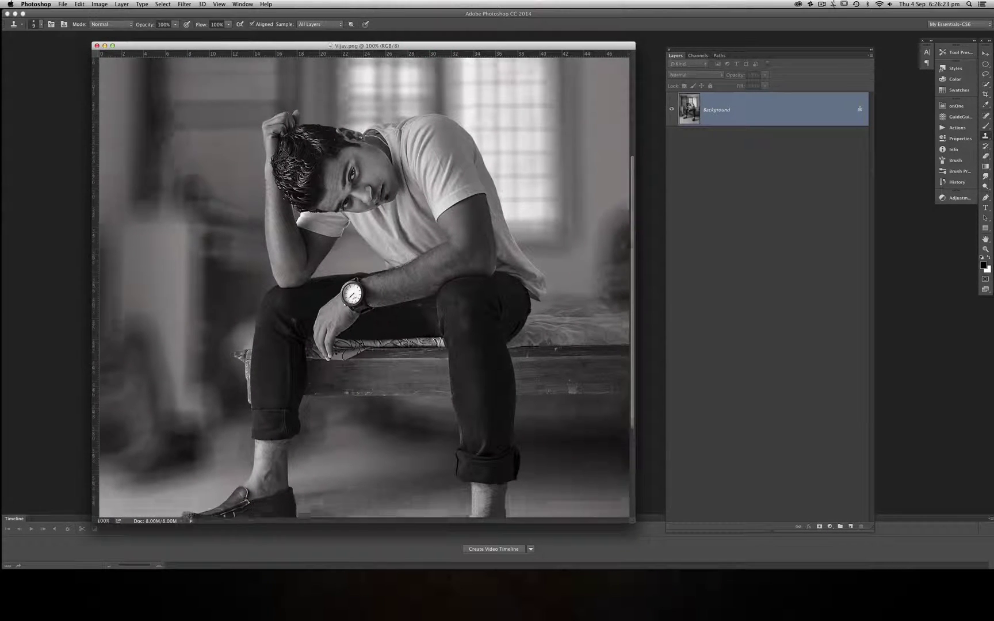
scroll(363, 288, up, 15)
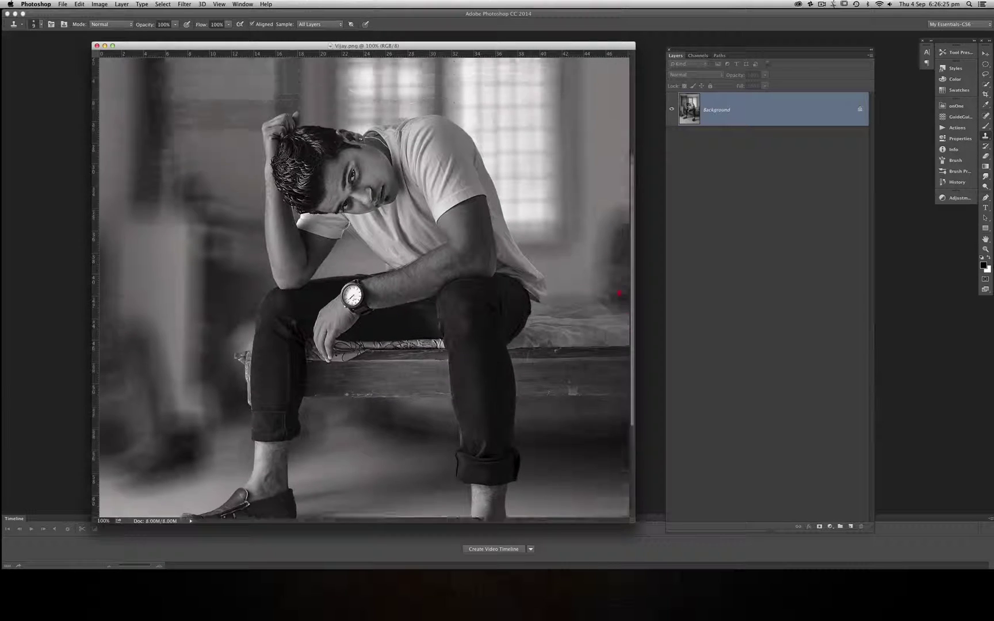
scroll(363, 287, down, 10)
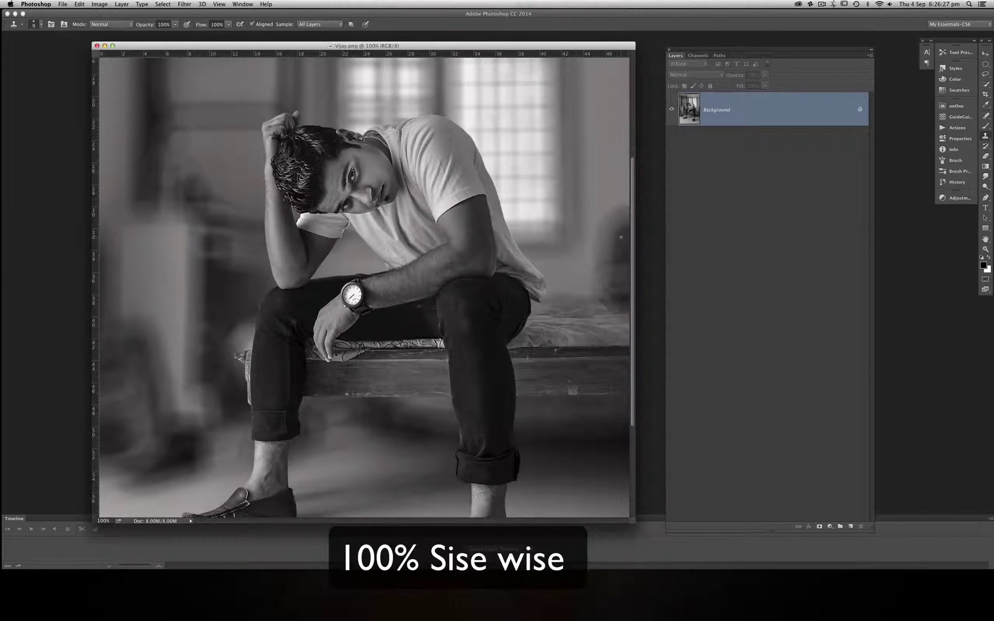
Step: Review the finished portrait at reduced sizes, and fit the whole image on screen in the middle of the workspace
key(super+minus)
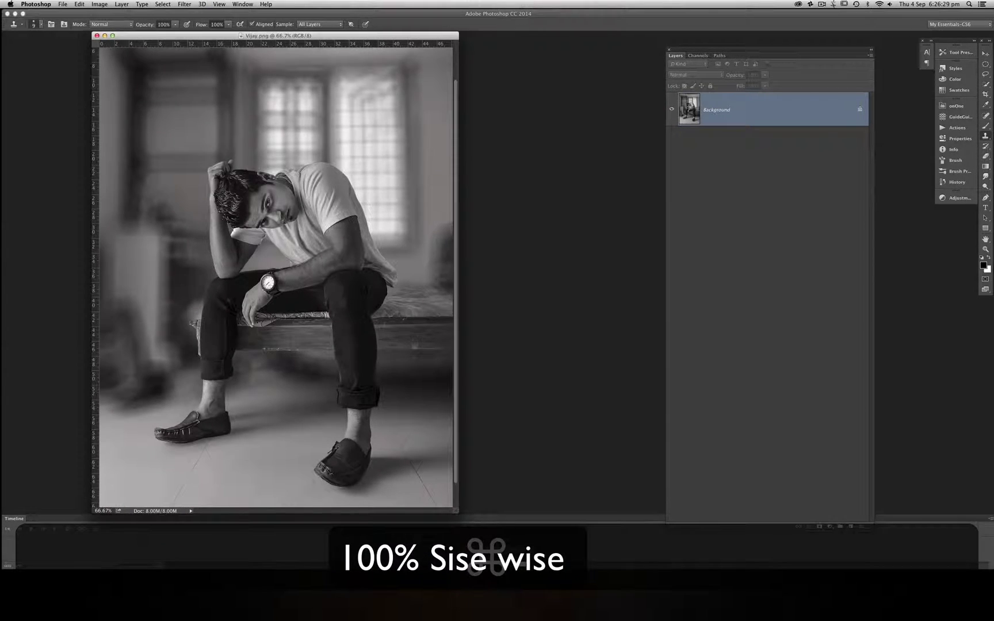
key(super+minus)
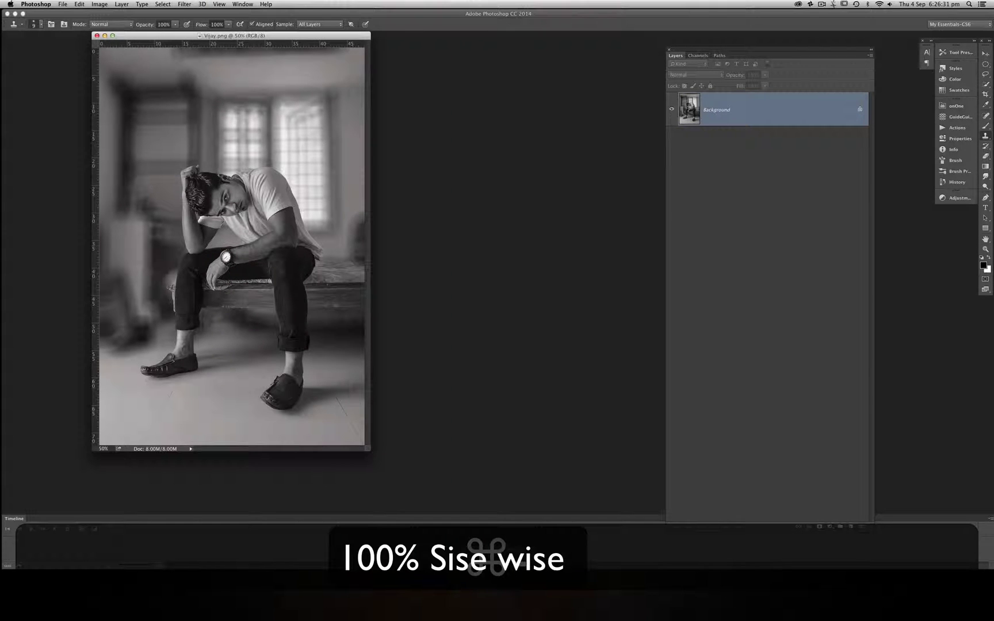
key(super+0)
drag(374, 35, 607, 44)
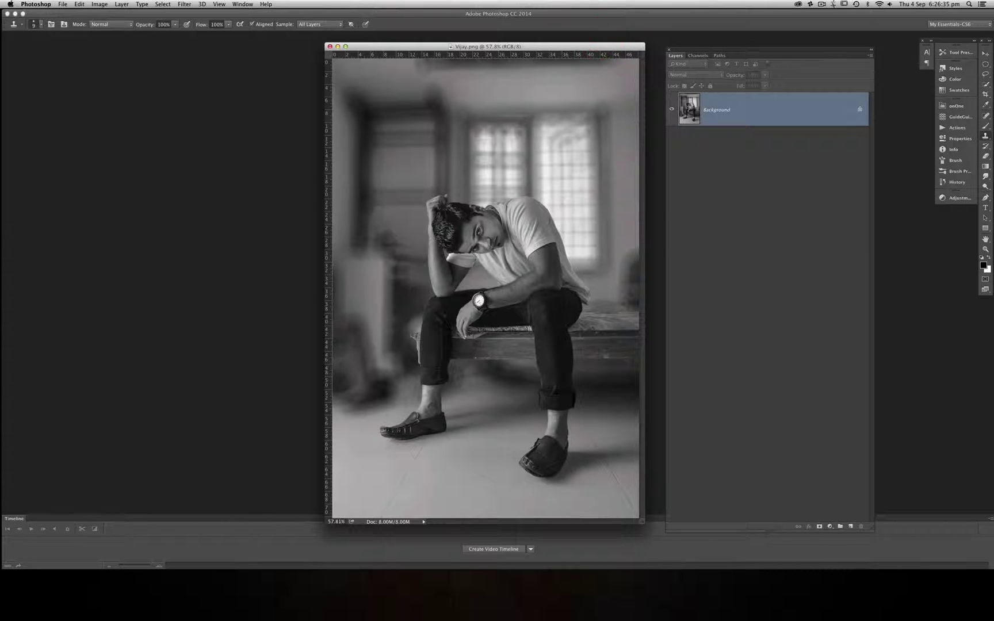